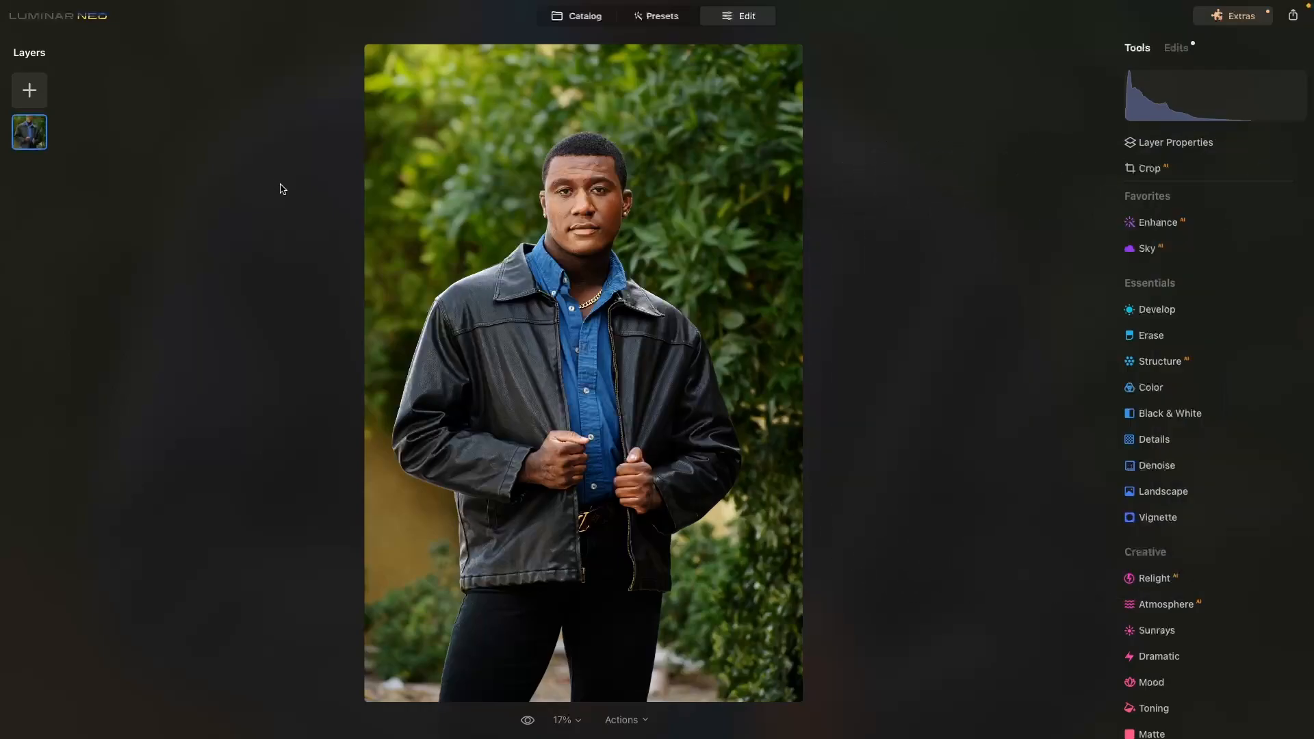
Revert the portrait photo to its original, unedited state.
{"action": "left_click", "coordinate": [525, 723]}
{"action": "left_click", "coordinate": [627, 724]}
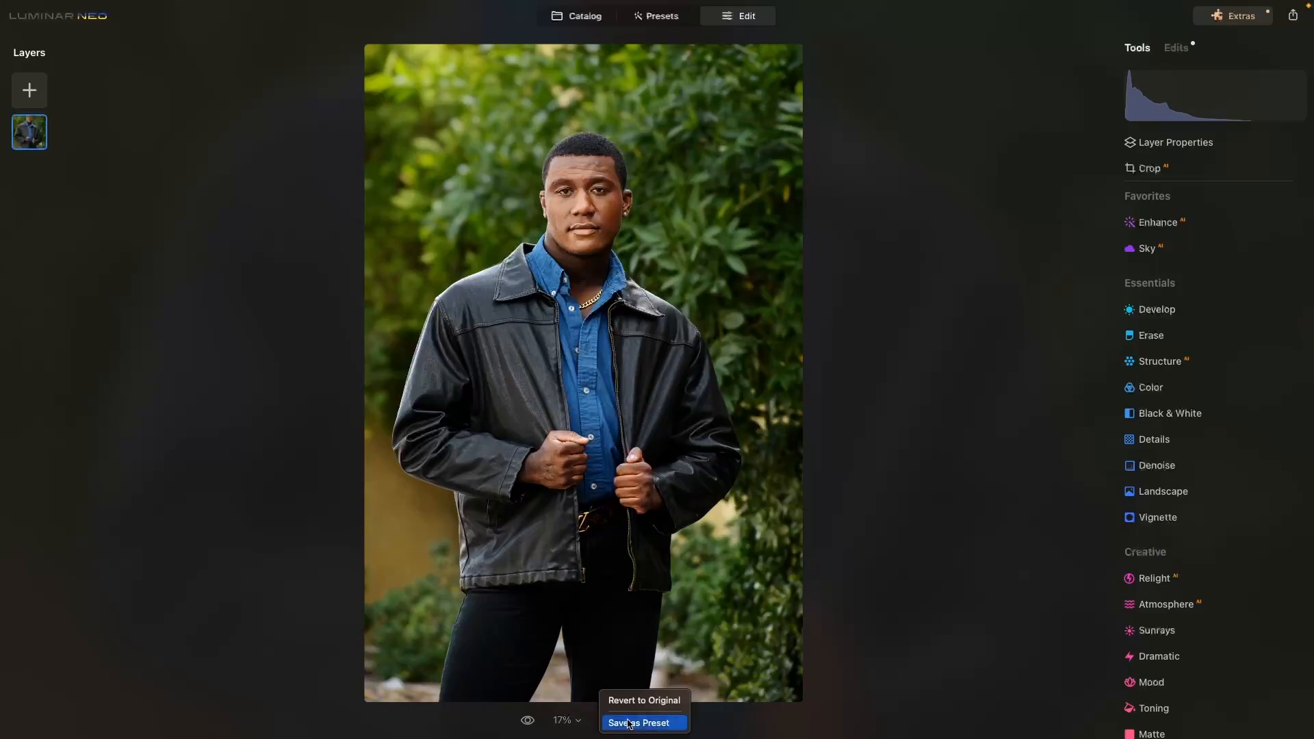
{"action": "left_click", "coordinate": [629, 705]}
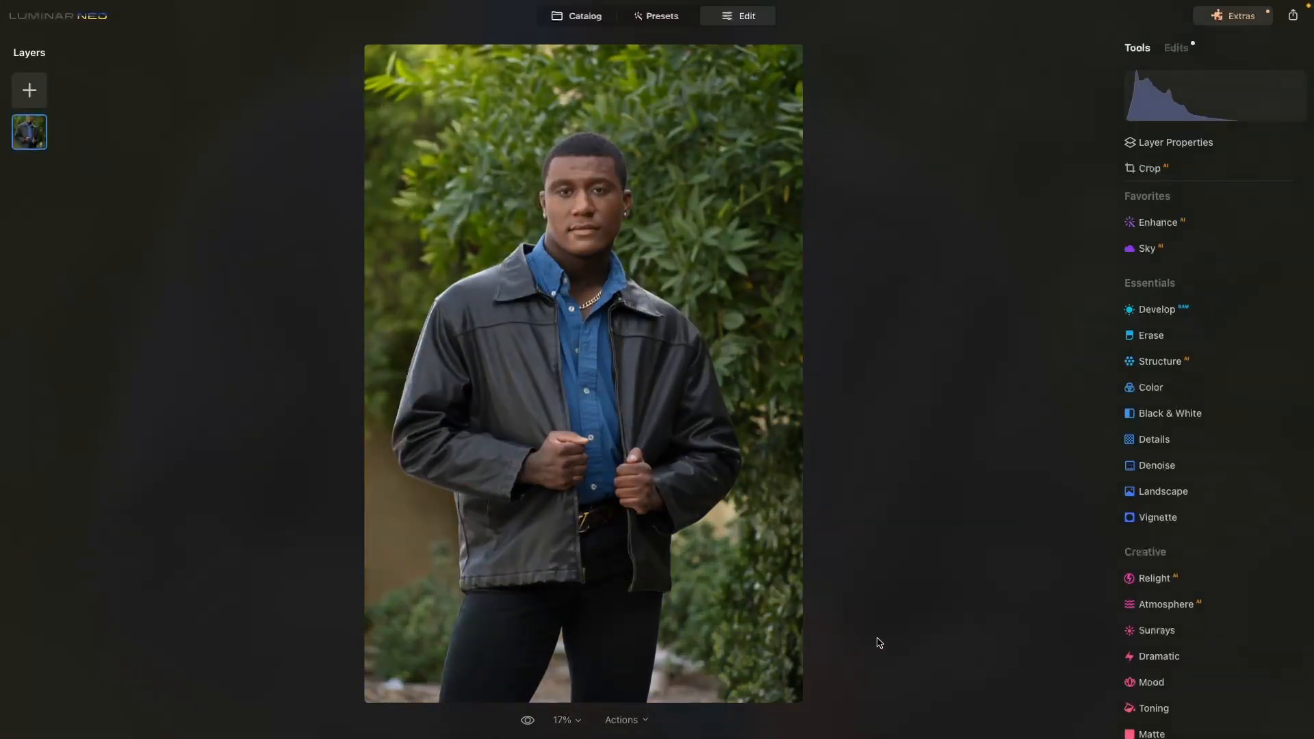
Set the Develop tool's camera profile to Camera Standard.
{"action": "left_click", "coordinate": [1158, 310]}
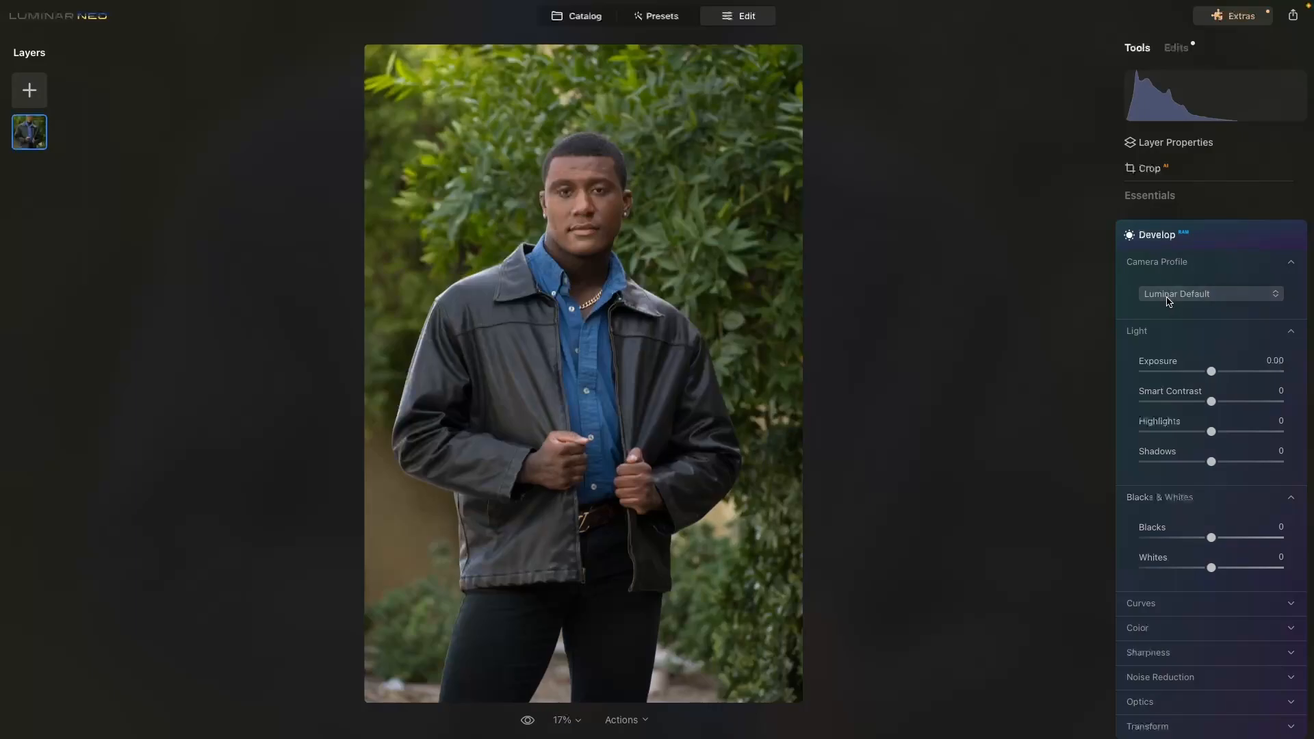
{"action": "left_click", "coordinate": [1168, 297]}
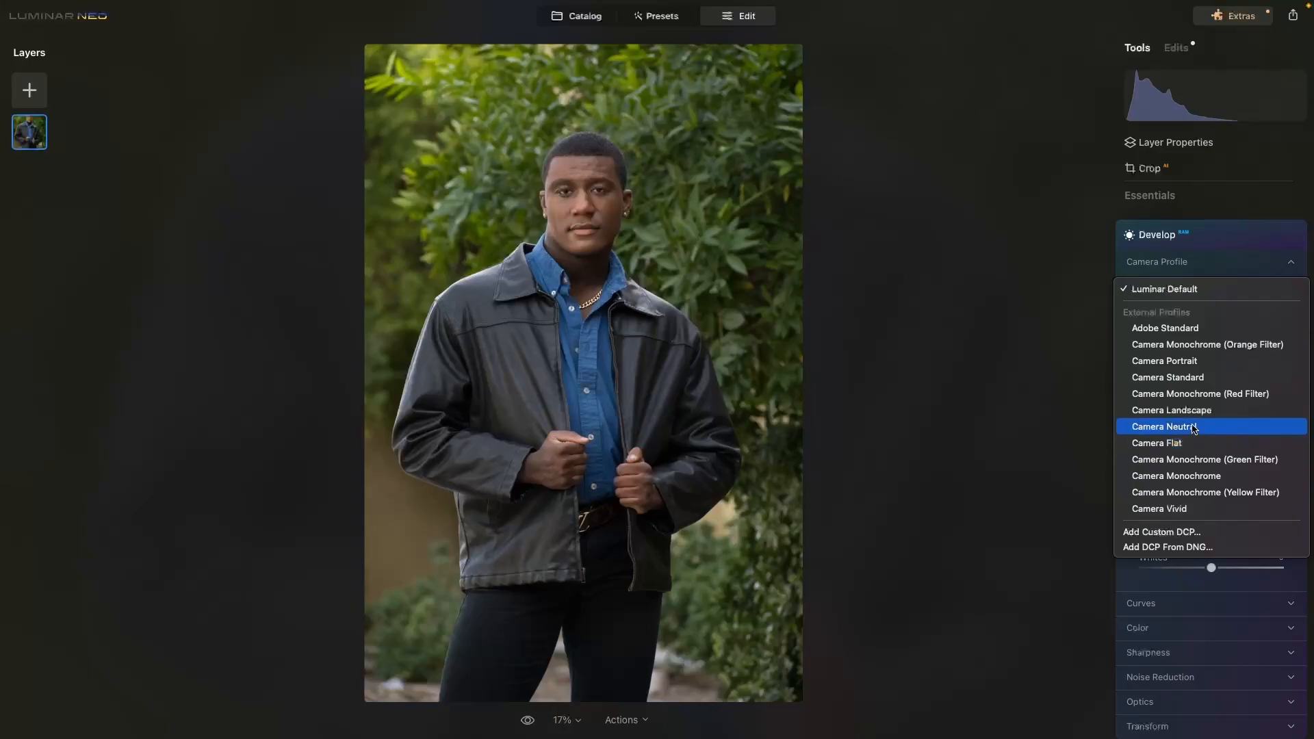
{"action": "left_click", "coordinate": [1180, 377]}
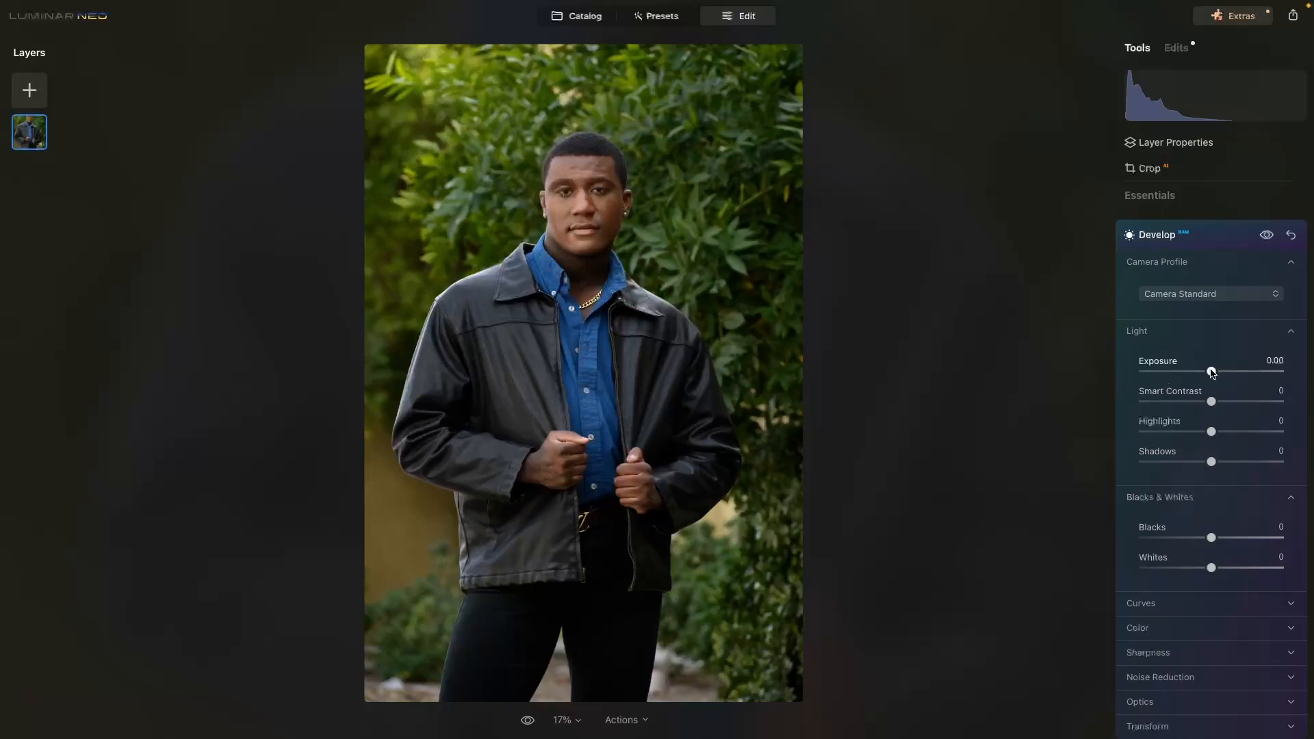
Set the Develop exposure to 0.09 and raise the blacks slightly, using the clipping display to check the shadows.
{"action": "left_click_drag", "start_coordinate": [1212, 372], "coordinate": [1212, 373]}
{"action": "mouse_move", "coordinate": [1142, 109]}
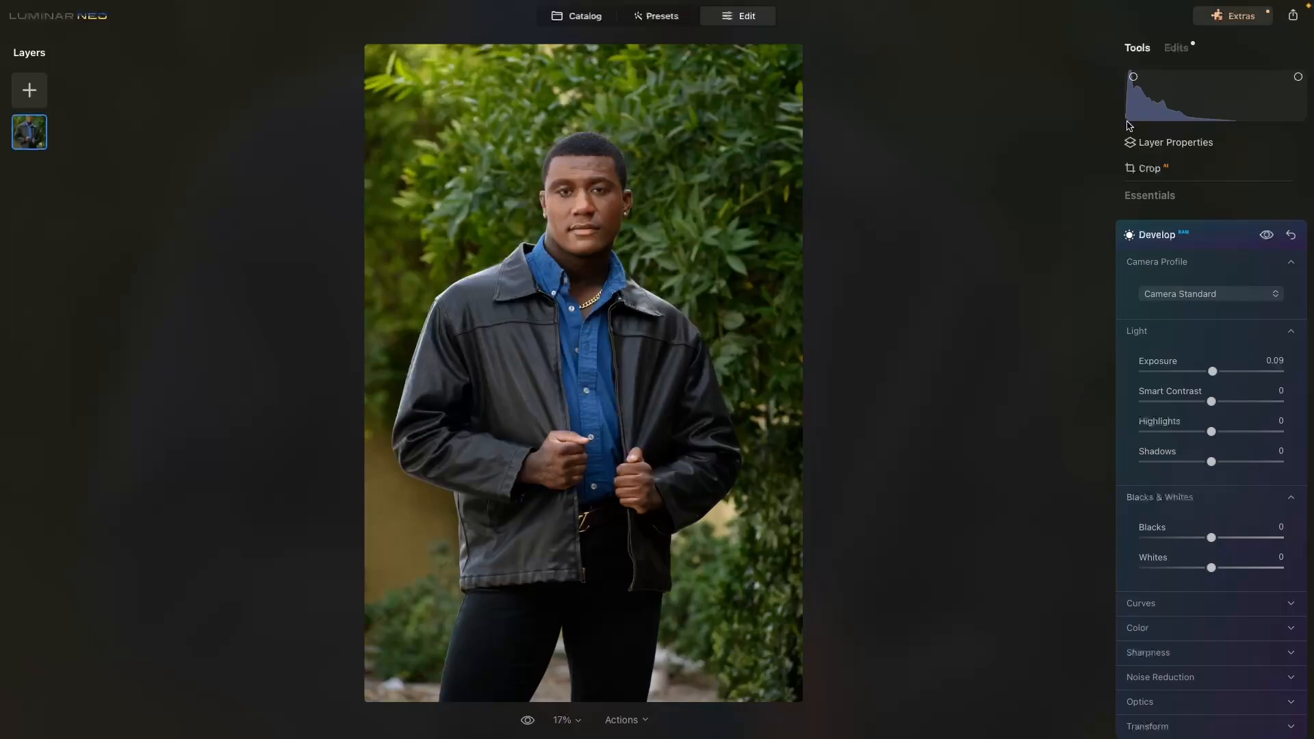
{"action": "key", "text": "j"}
{"action": "left_click_drag", "start_coordinate": [1215, 540], "coordinate": [1223, 544]}
{"action": "key", "text": "j"}
{"action": "left_click", "coordinate": [1215, 237]}
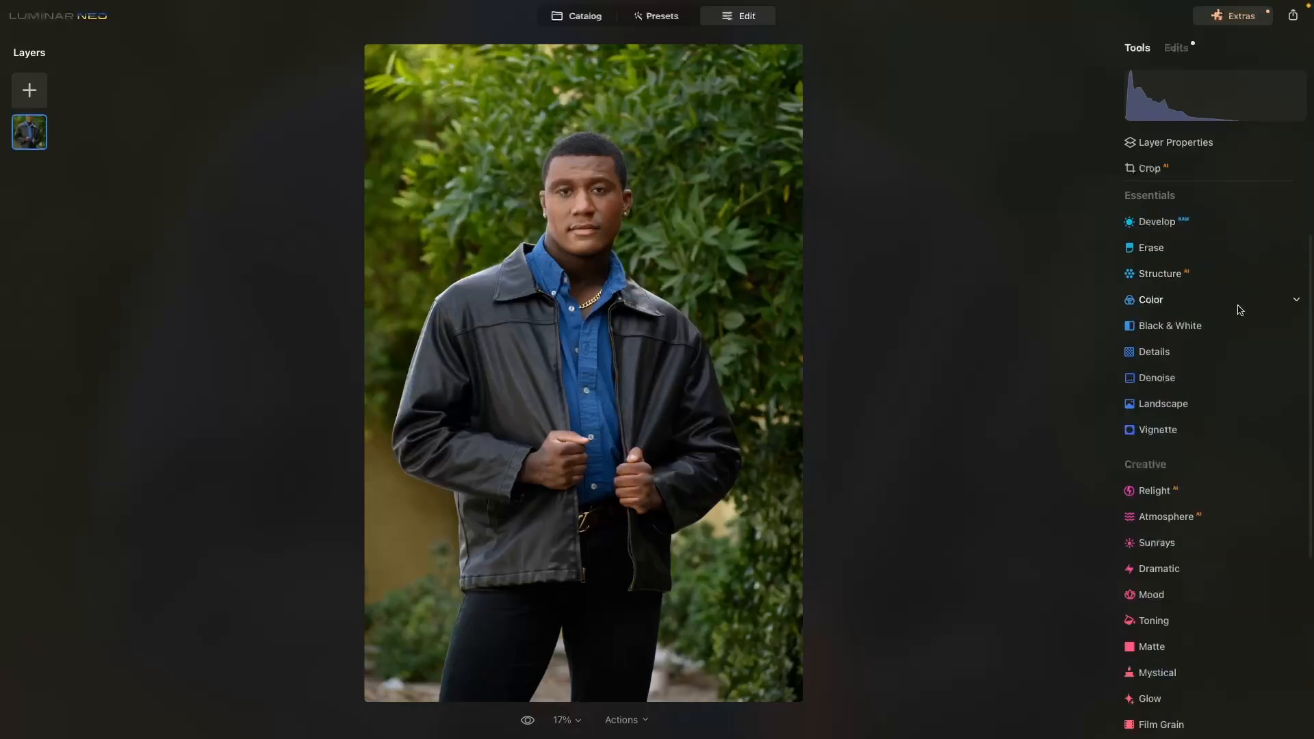
Apply Portrait Bokeh with an amount of 34 and compare the photo with and without the effect.
{"action": "scroll", "coordinate": [1216, 502], "scroll_direction": "down", "scroll_amount": 3}
{"action": "scroll", "coordinate": [1215, 500], "scroll_direction": "down", "scroll_amount": 3}
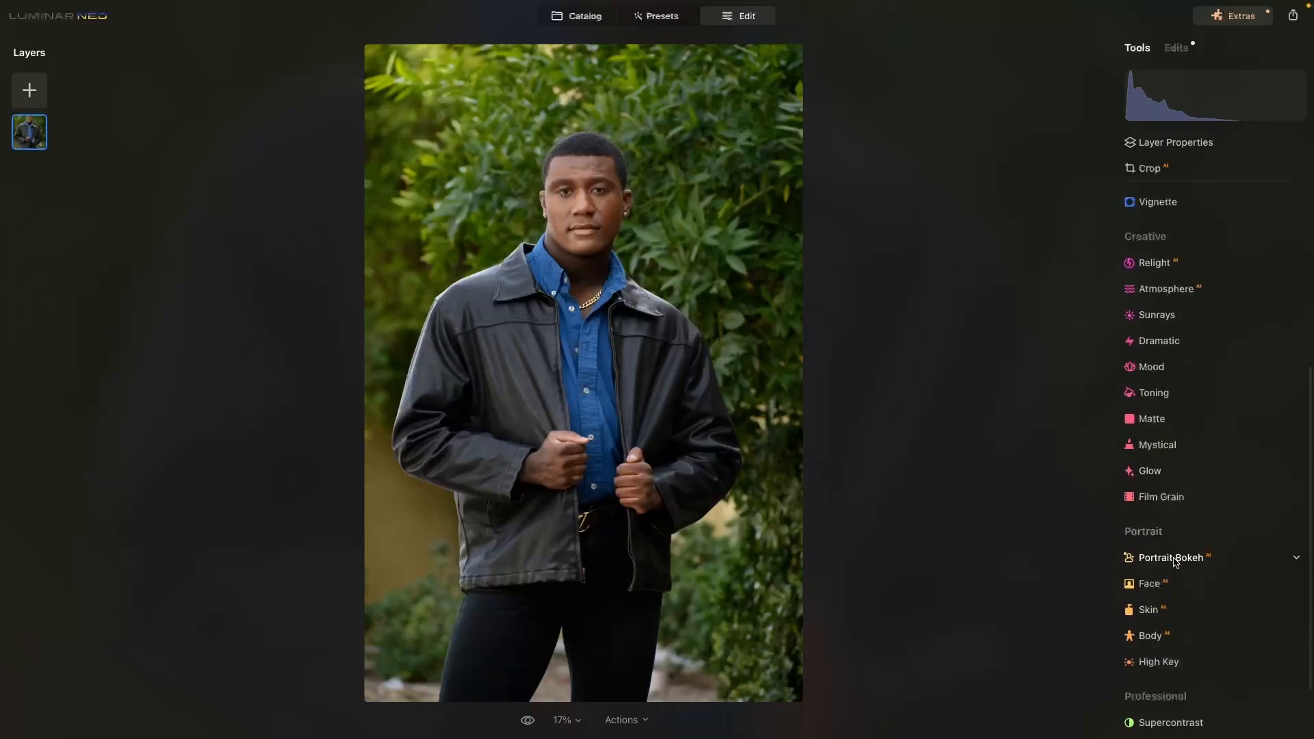
{"action": "left_click", "coordinate": [1176, 561]}
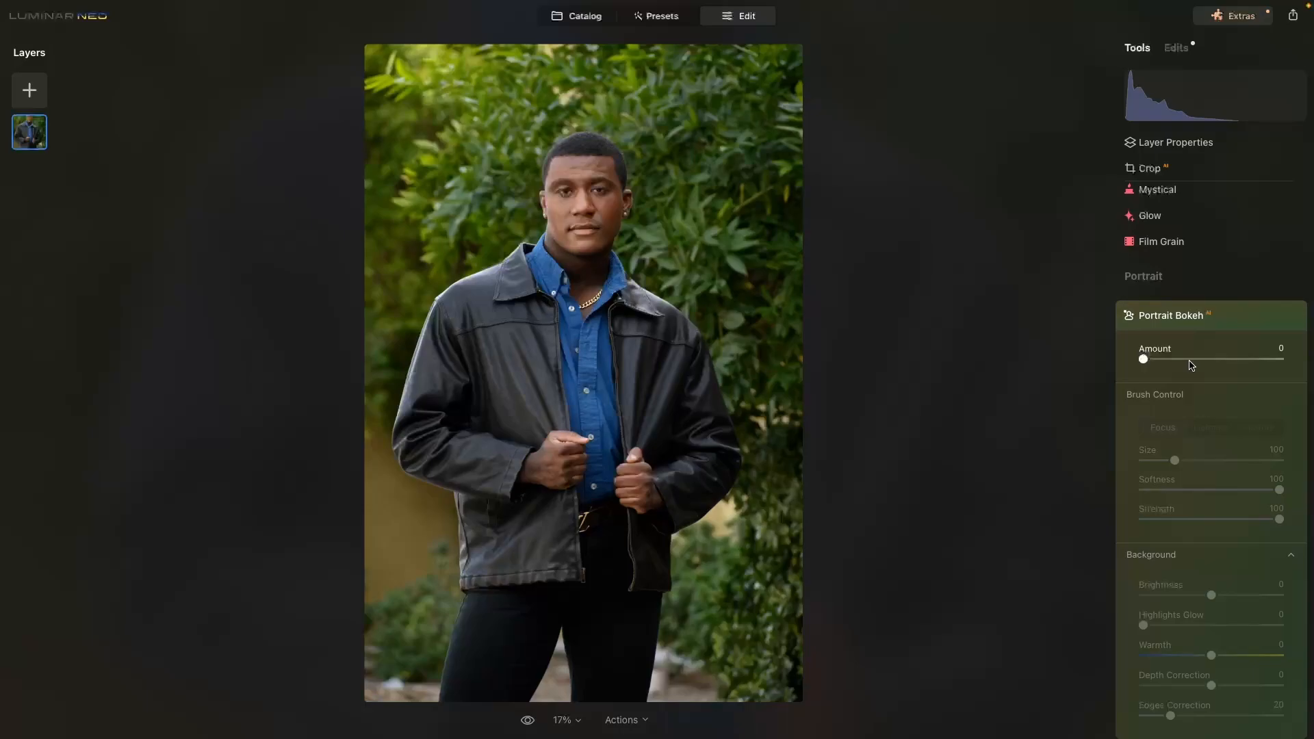
{"action": "left_click", "coordinate": [1191, 363]}
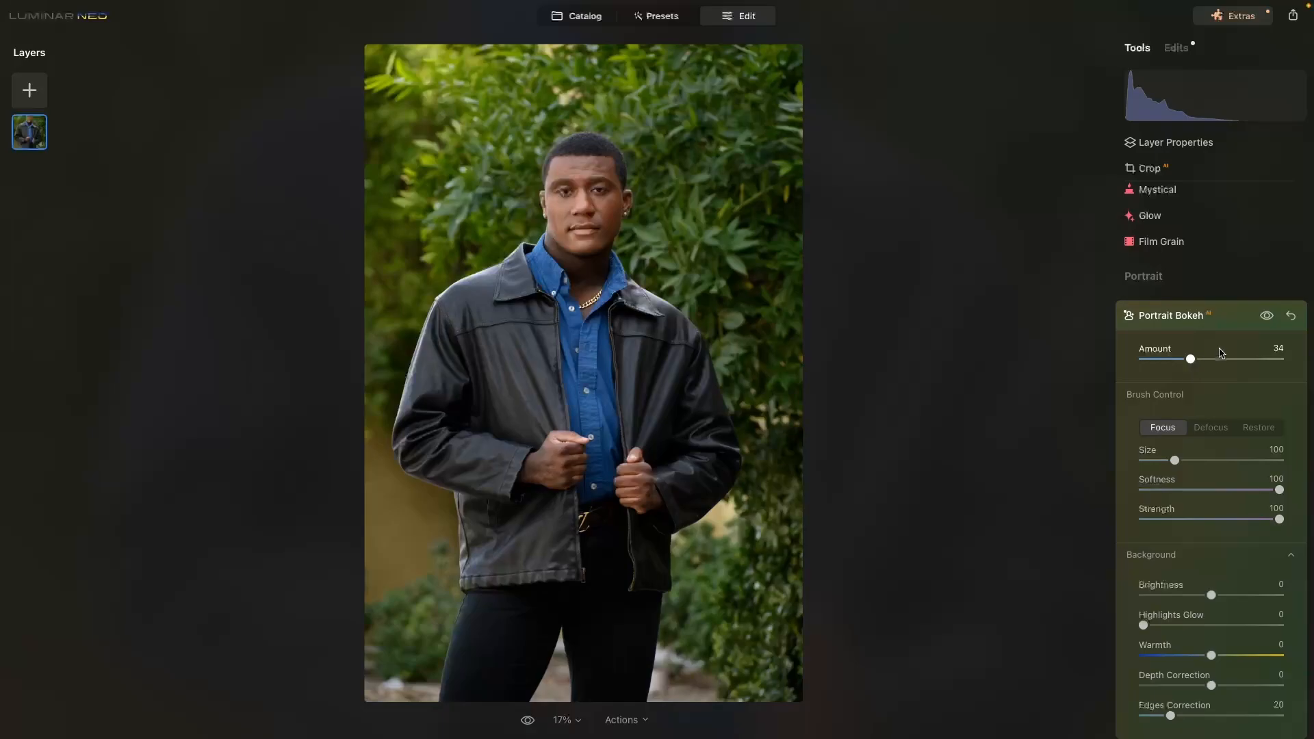
{"action": "left_click", "coordinate": [1265, 320]}
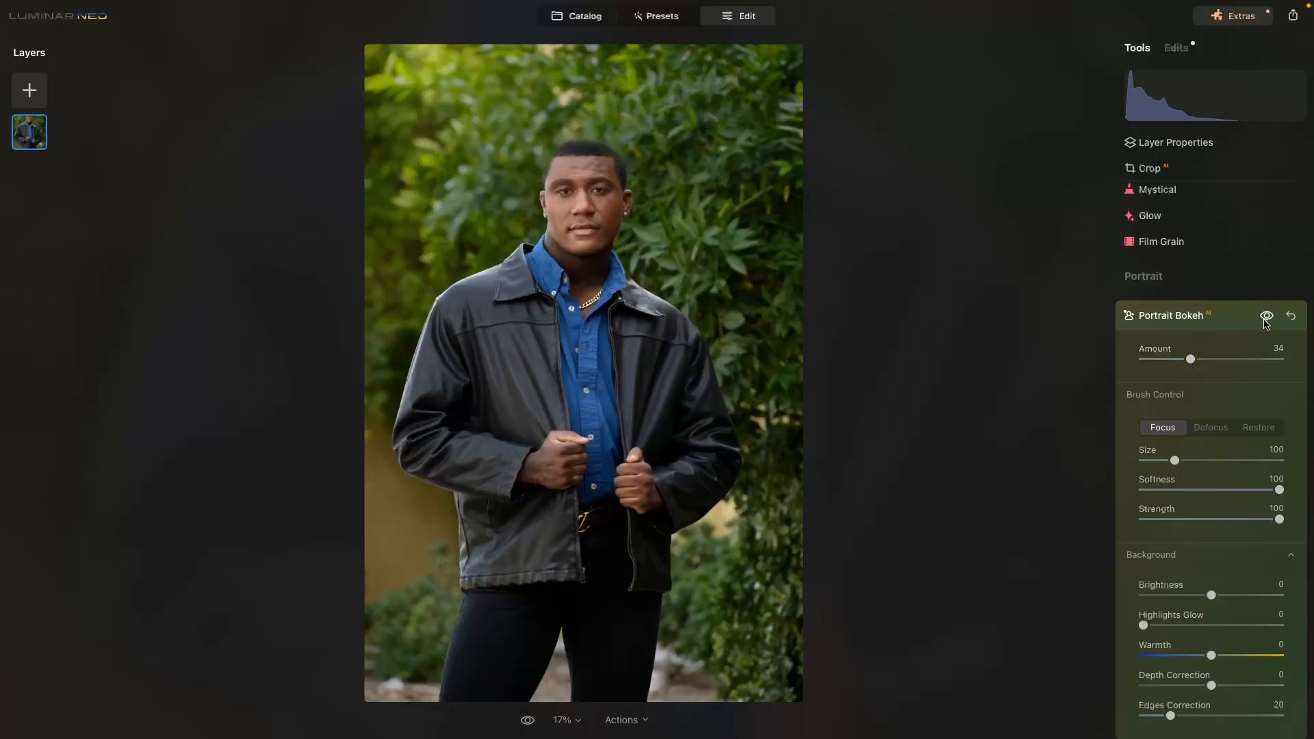
{"action": "left_click", "coordinate": [1266, 318]}
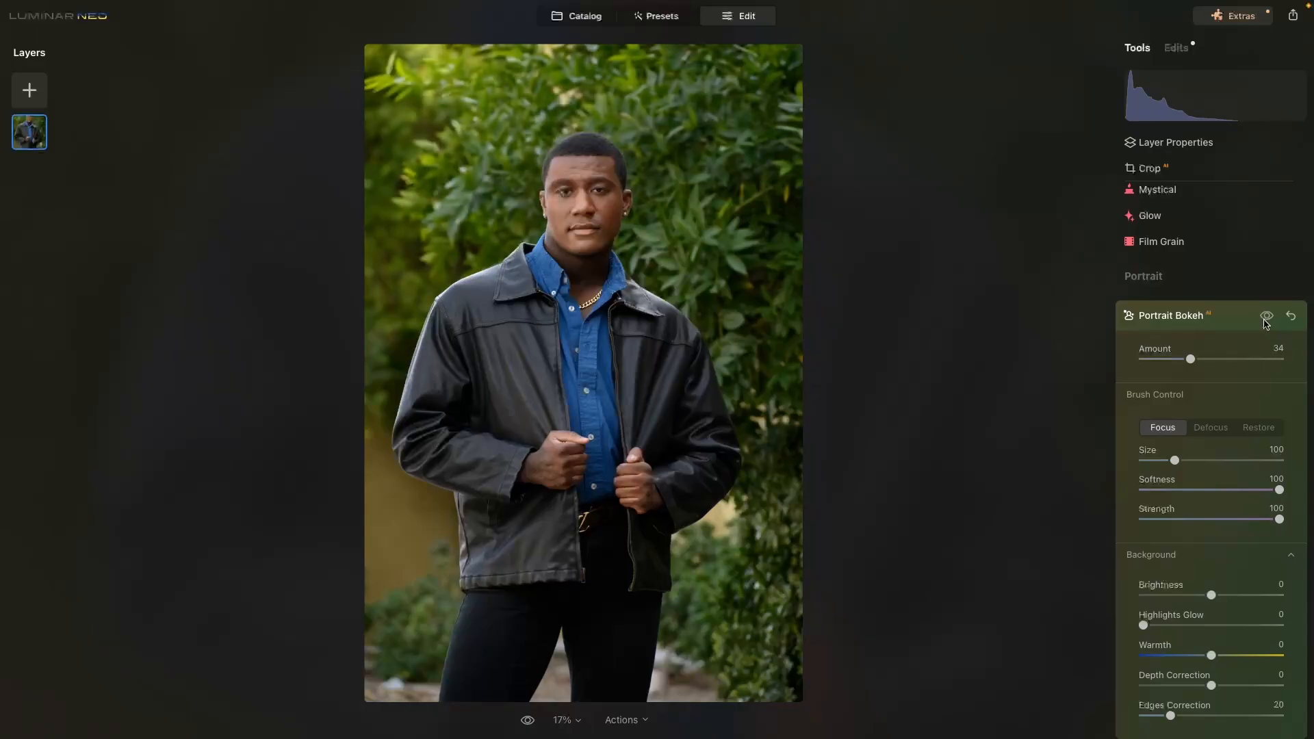
{"action": "left_click", "coordinate": [1266, 319]}
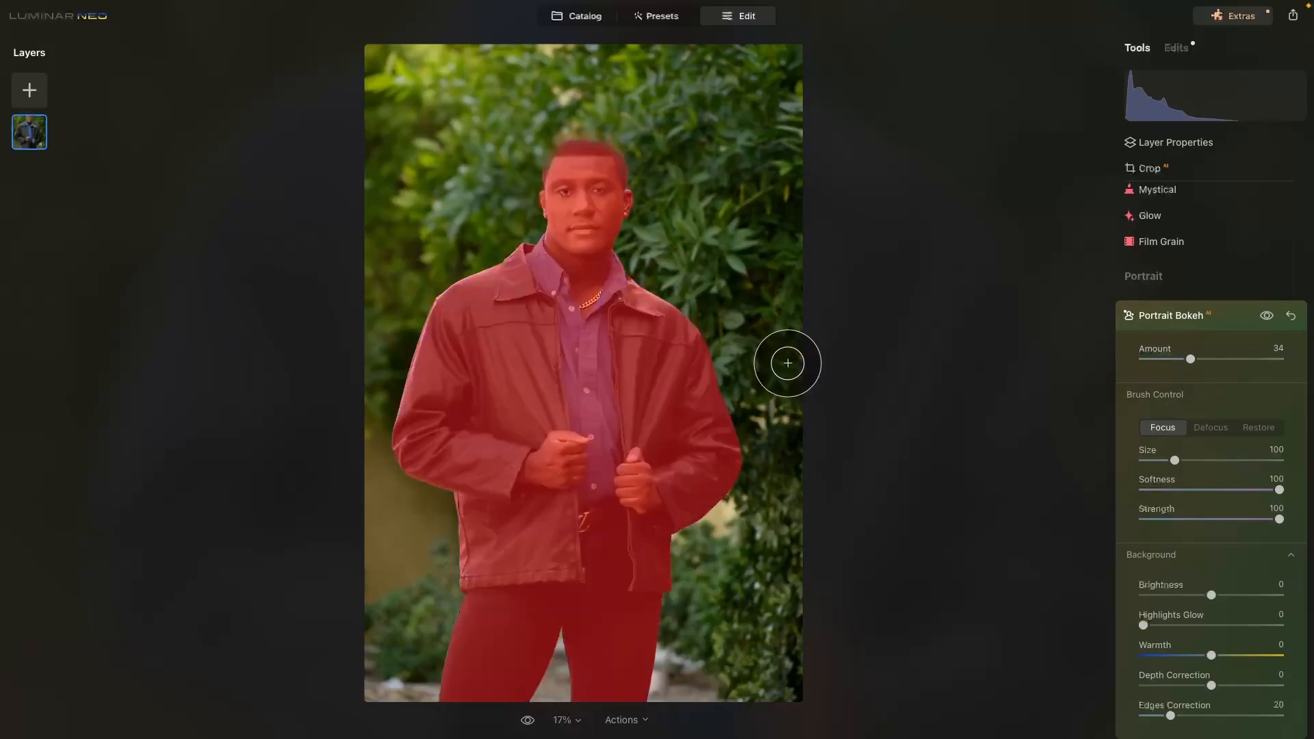
Paint the top of the man's hair into the bokeh's Focus mask with a brush of size 28, and compare the result.
{"action": "key", "text": "bracketleft"}
{"action": "key", "text": "bracketleft"}
{"action": "key", "text": "bracketleft"}
{"action": "key", "text": "bracketleft"}
{"action": "key", "text": "bracketleft"}
{"action": "key", "text": "bracketleft"}
{"action": "key", "text": "bracketleft"}
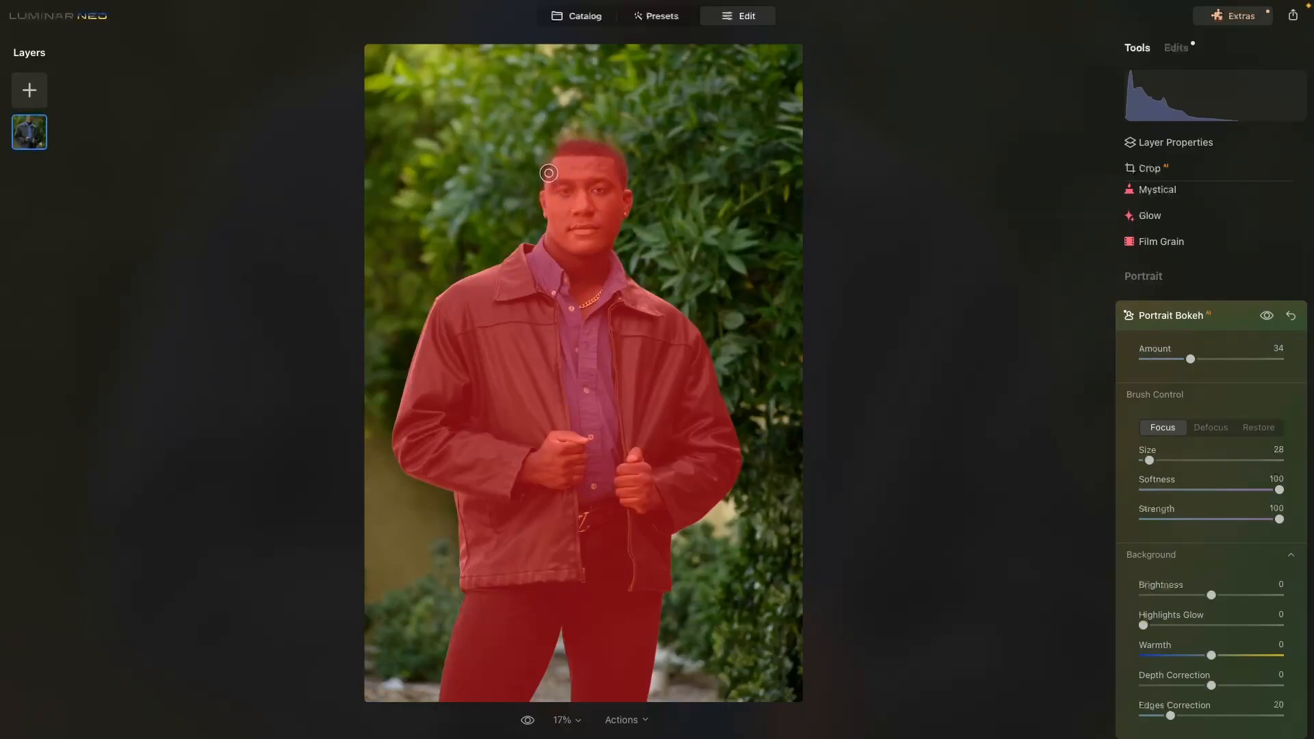
{"action": "mouse_move", "coordinate": [565, 144]}
{"action": "left_mouse_down"}
{"action": "mouse_move", "coordinate": [605, 143]}
{"action": "mouse_move", "coordinate": [617, 164]}
{"action": "mouse_move", "coordinate": [609, 144]}
{"action": "mouse_move", "coordinate": [552, 152]}
{"action": "left_mouse_up"}
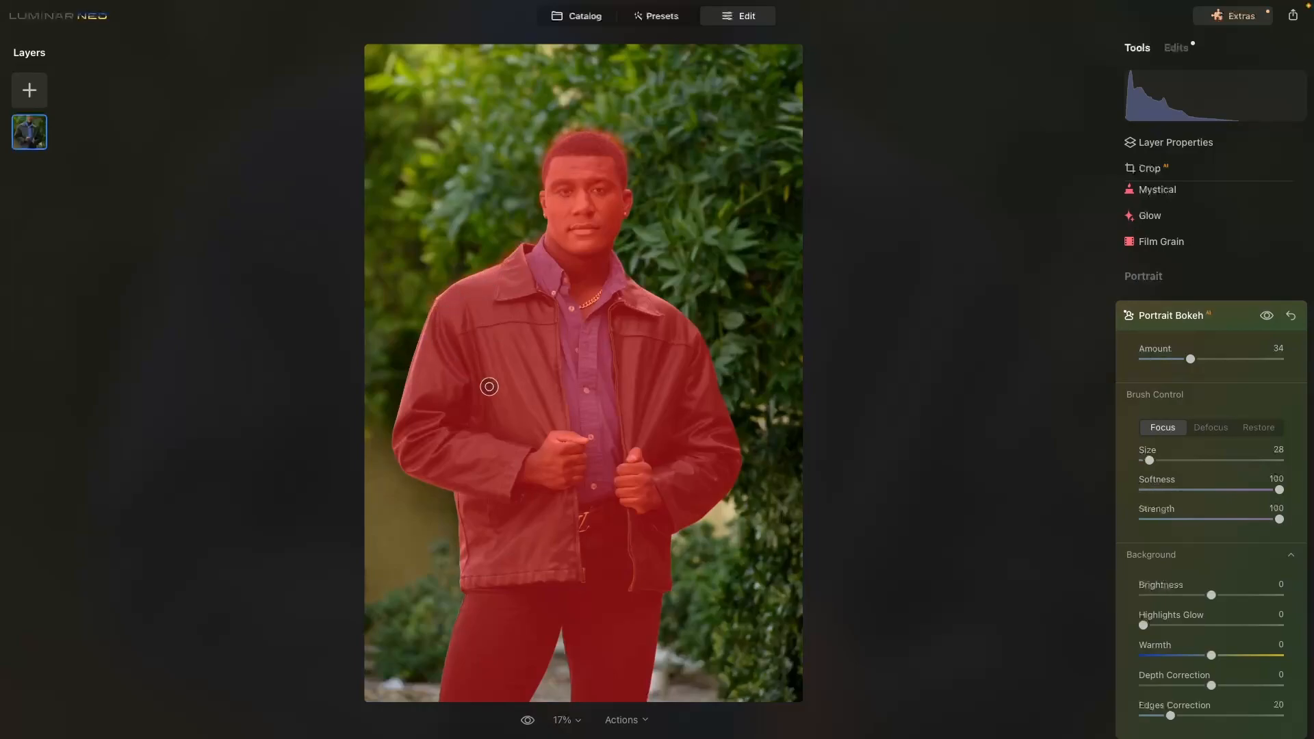
{"action": "left_click", "coordinate": [1266, 317]}
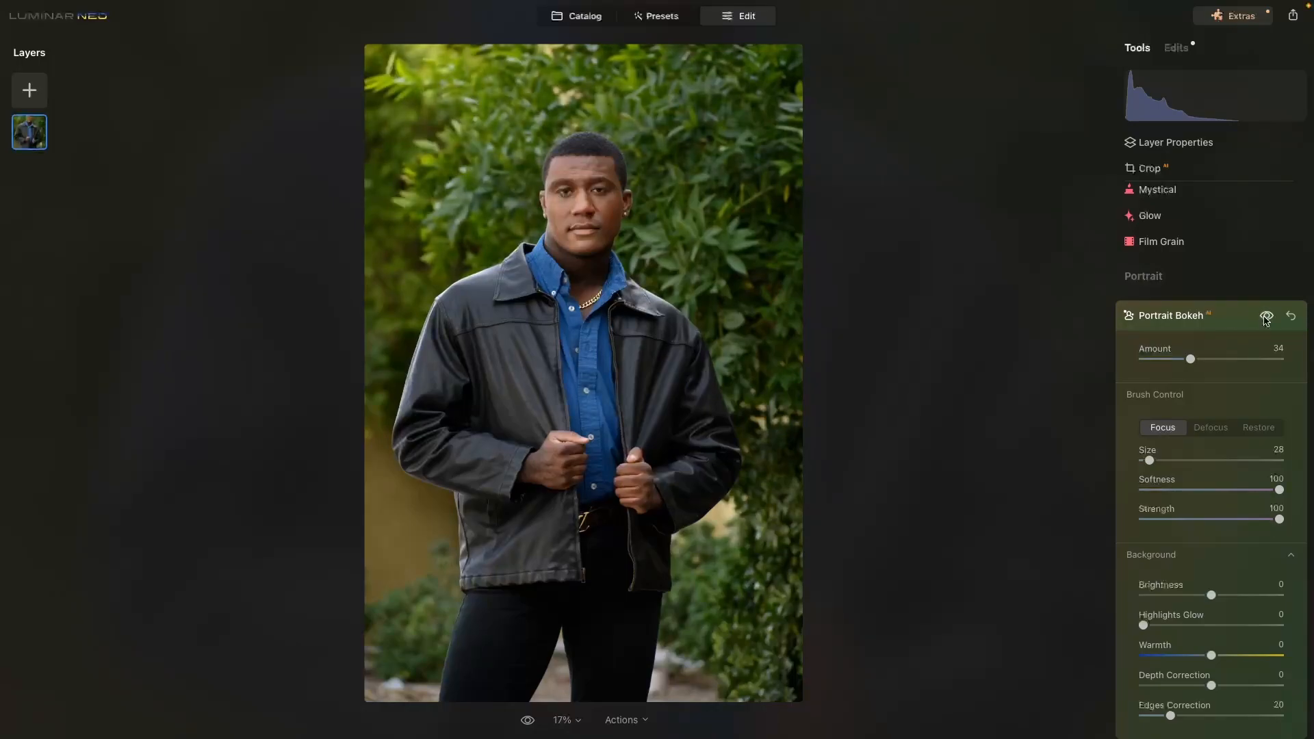
{"action": "left_click", "coordinate": [1266, 317]}
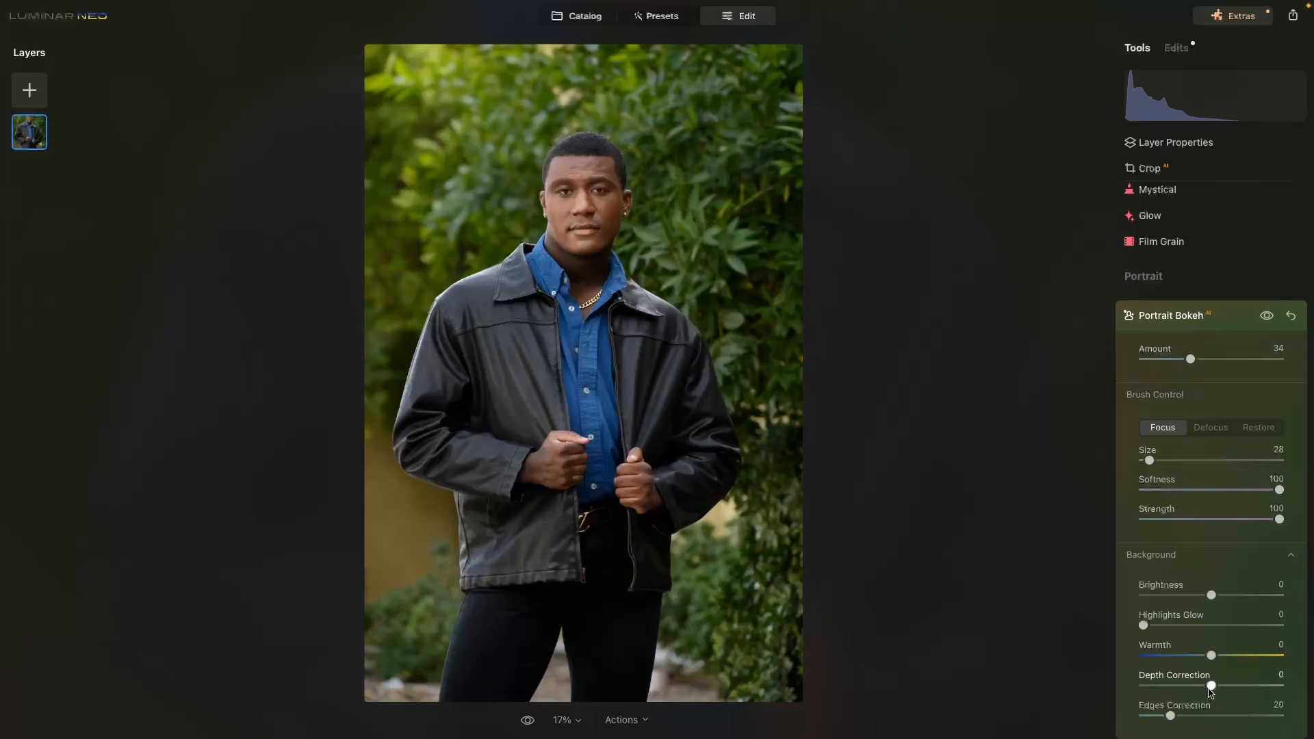
Set the Portrait Bokeh depth correction to -36 and switch its brush mode to Defocus.
{"action": "left_click_drag", "start_coordinate": [1213, 690], "coordinate": [1186, 693]}
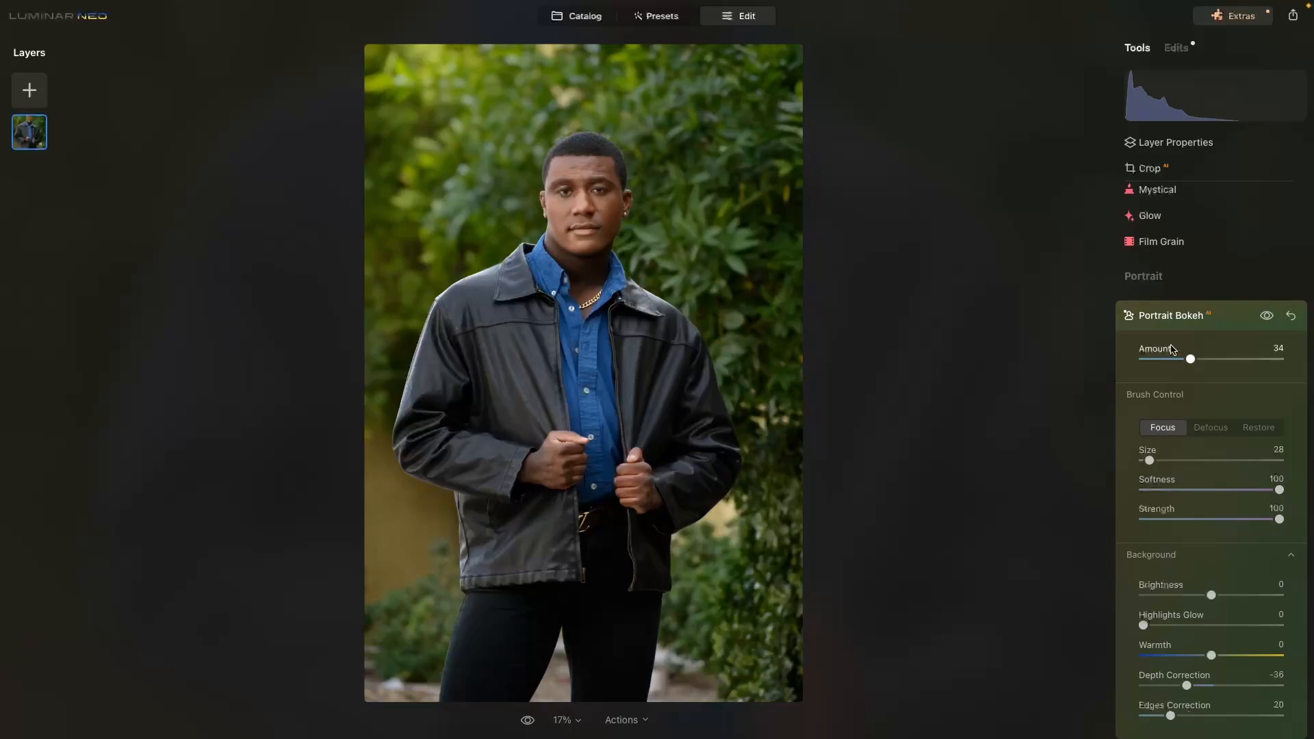
{"action": "left_click", "coordinate": [1266, 317]}
{"action": "left_click", "coordinate": [1266, 318]}
{"action": "left_click", "coordinate": [1211, 429]}
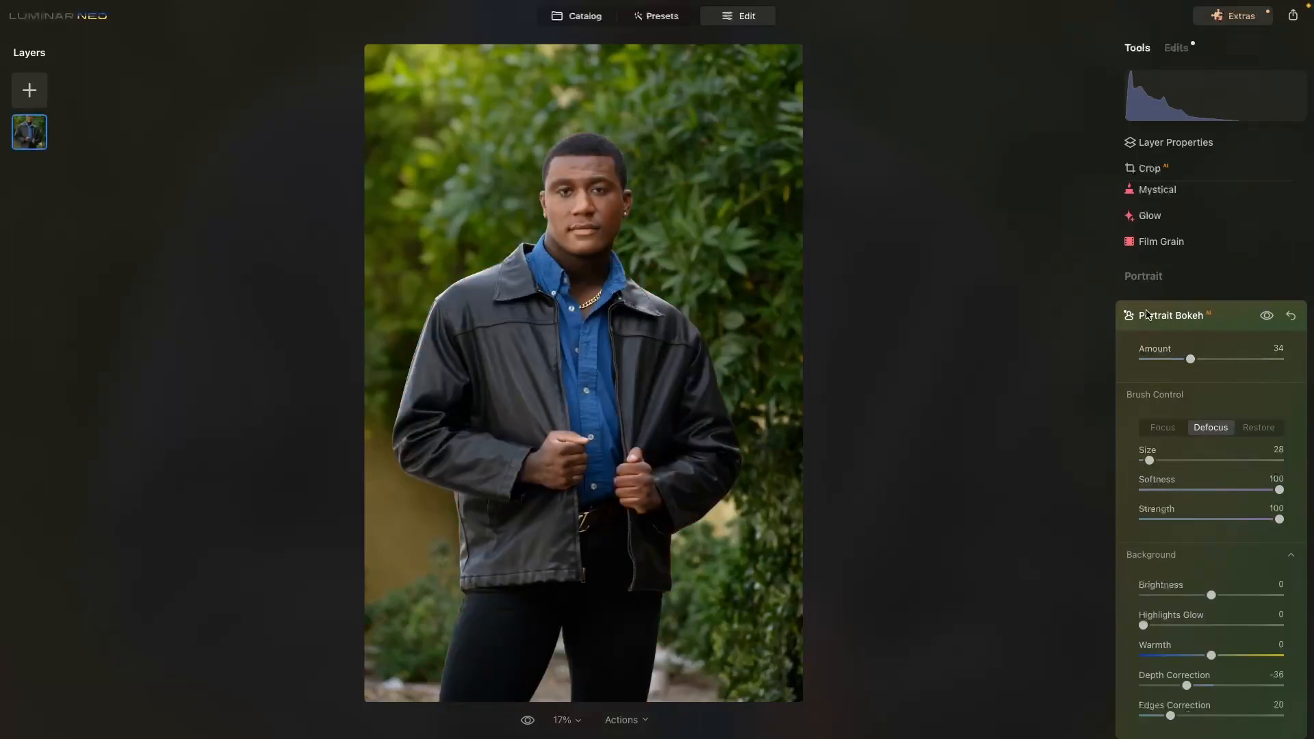
{"action": "left_click", "coordinate": [1171, 318]}
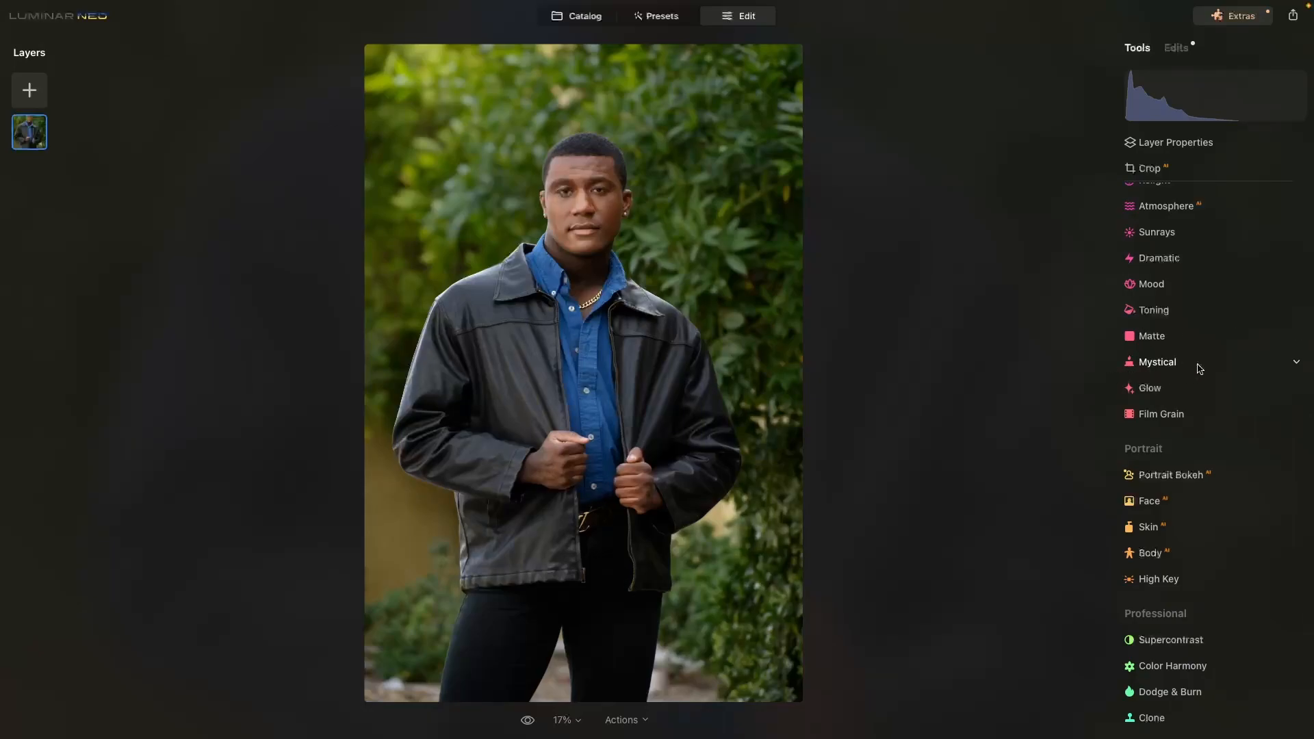
Enhance the photo's details with Small Details 24, Medium Details 24 and Large Details 26.
{"action": "scroll", "coordinate": [1222, 370], "scroll_direction": "up", "scroll_amount": 2}
{"action": "scroll", "coordinate": [1222, 376], "scroll_direction": "up", "scroll_amount": 5}
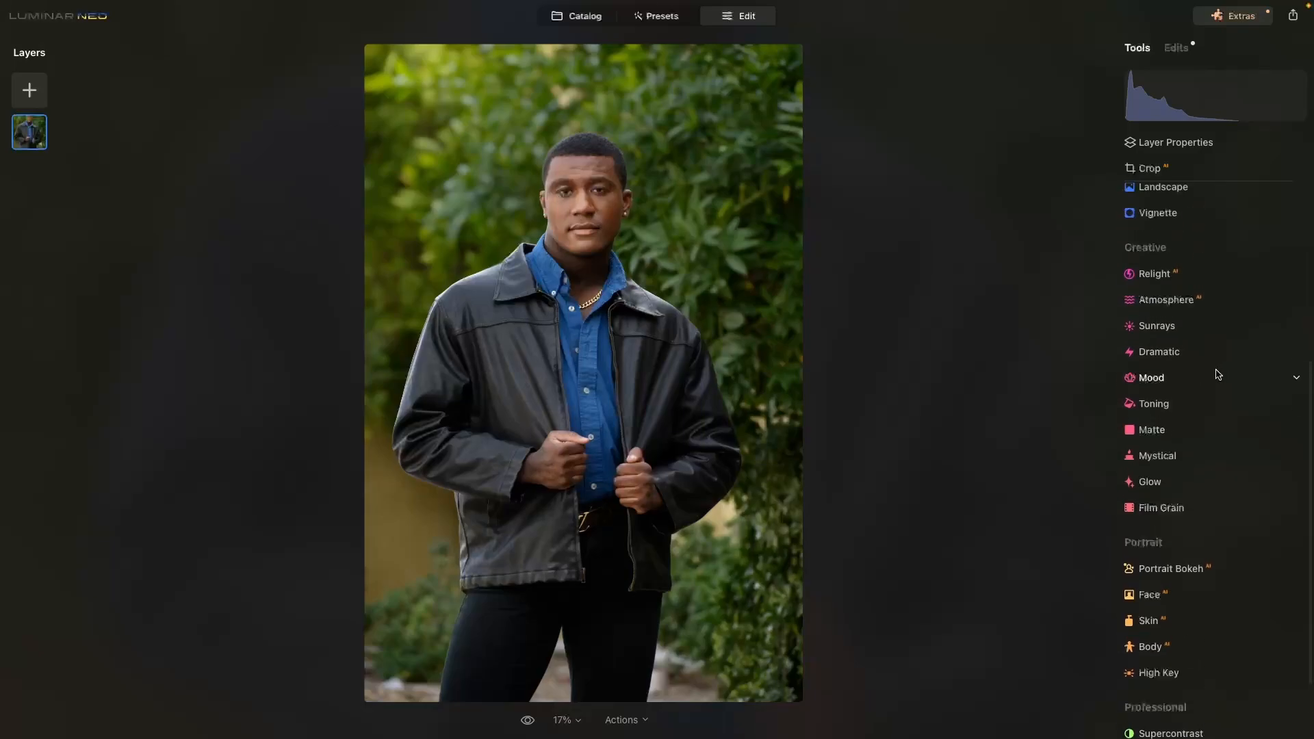
{"action": "scroll", "coordinate": [1215, 378], "scroll_direction": "up", "scroll_amount": 1}
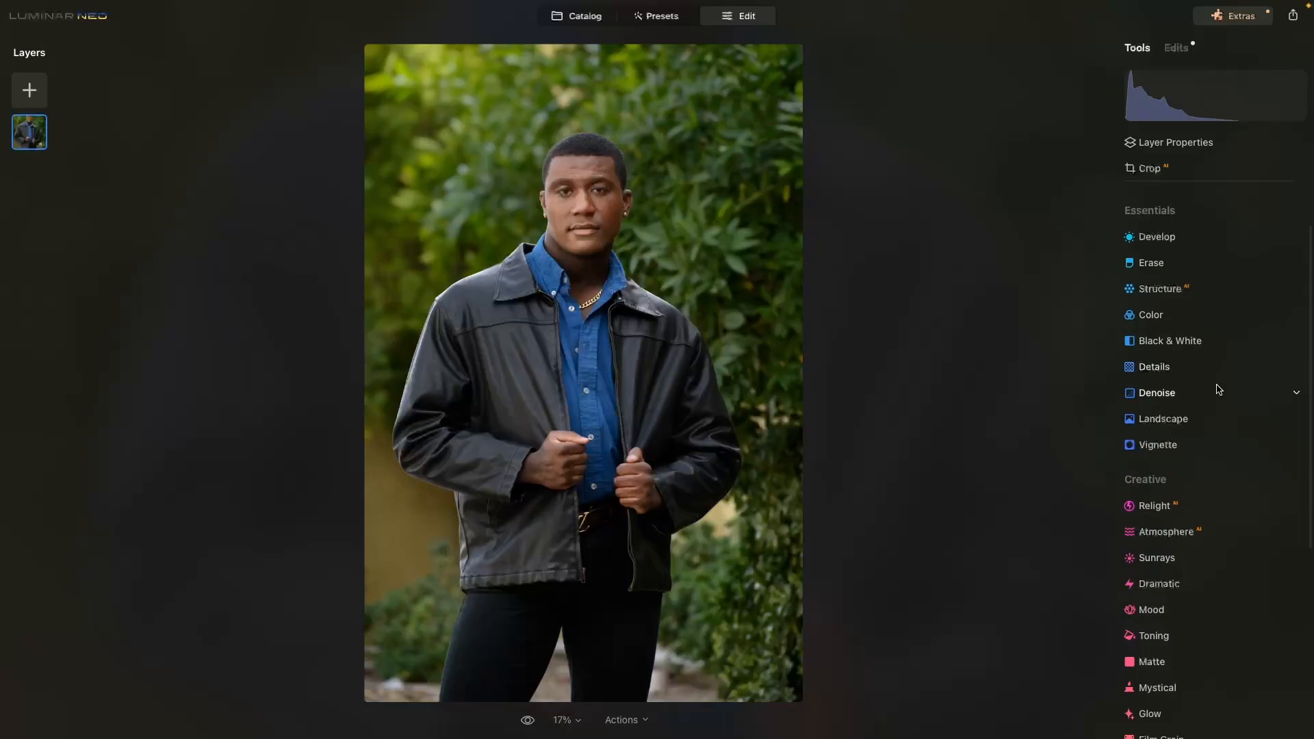
{"action": "left_click", "coordinate": [1160, 370]}
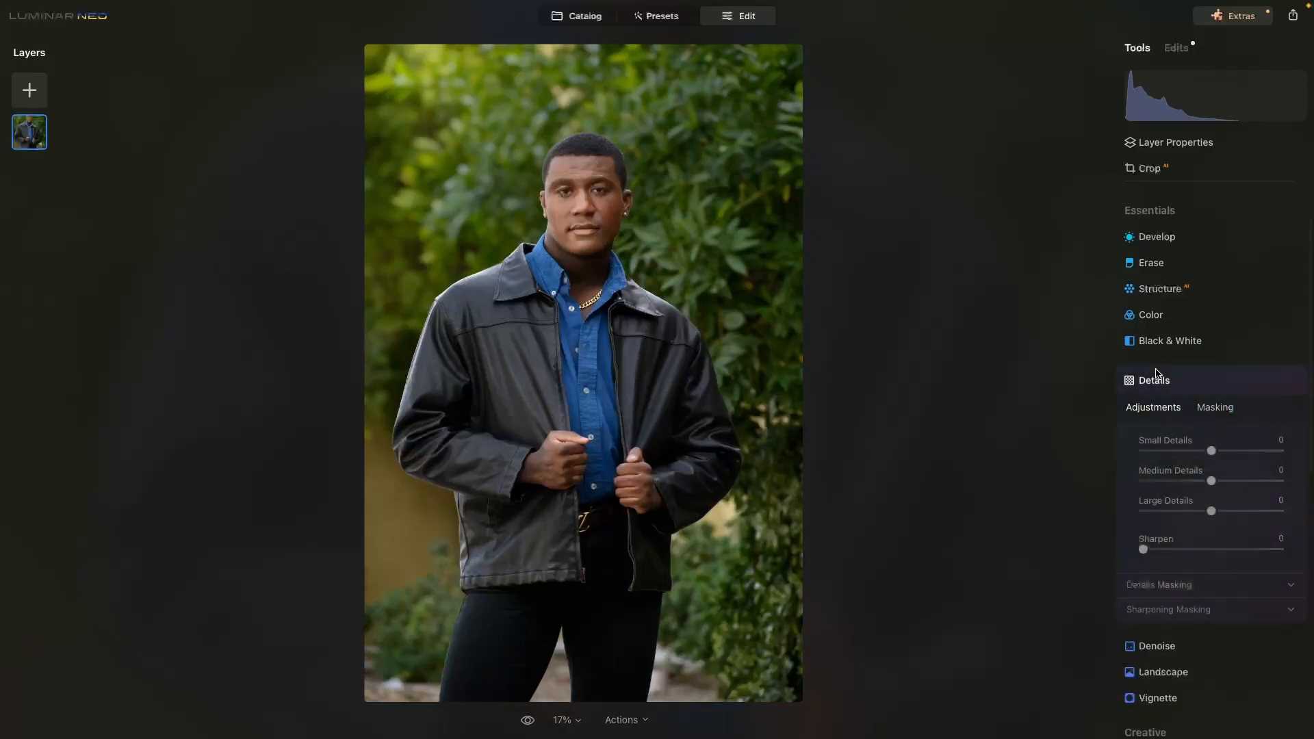
{"action": "left_click", "coordinate": [1228, 451]}
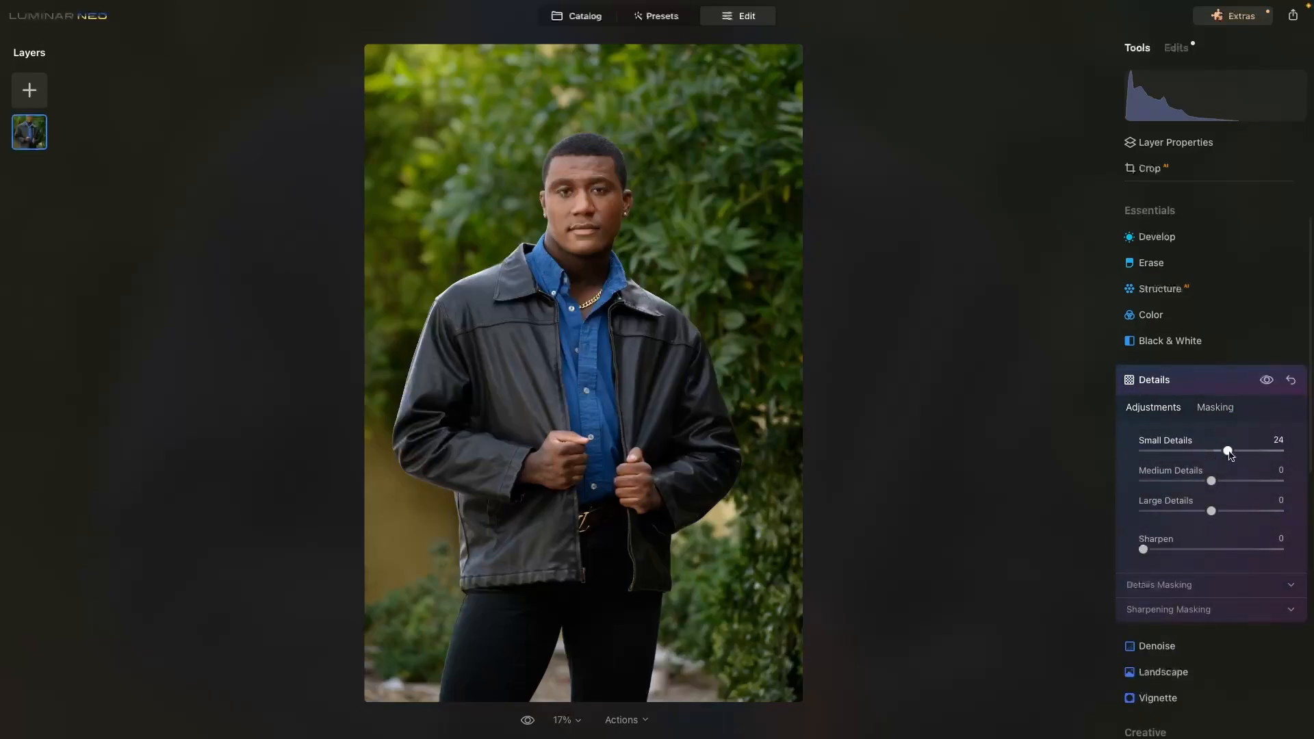
{"action": "left_click", "coordinate": [1229, 482]}
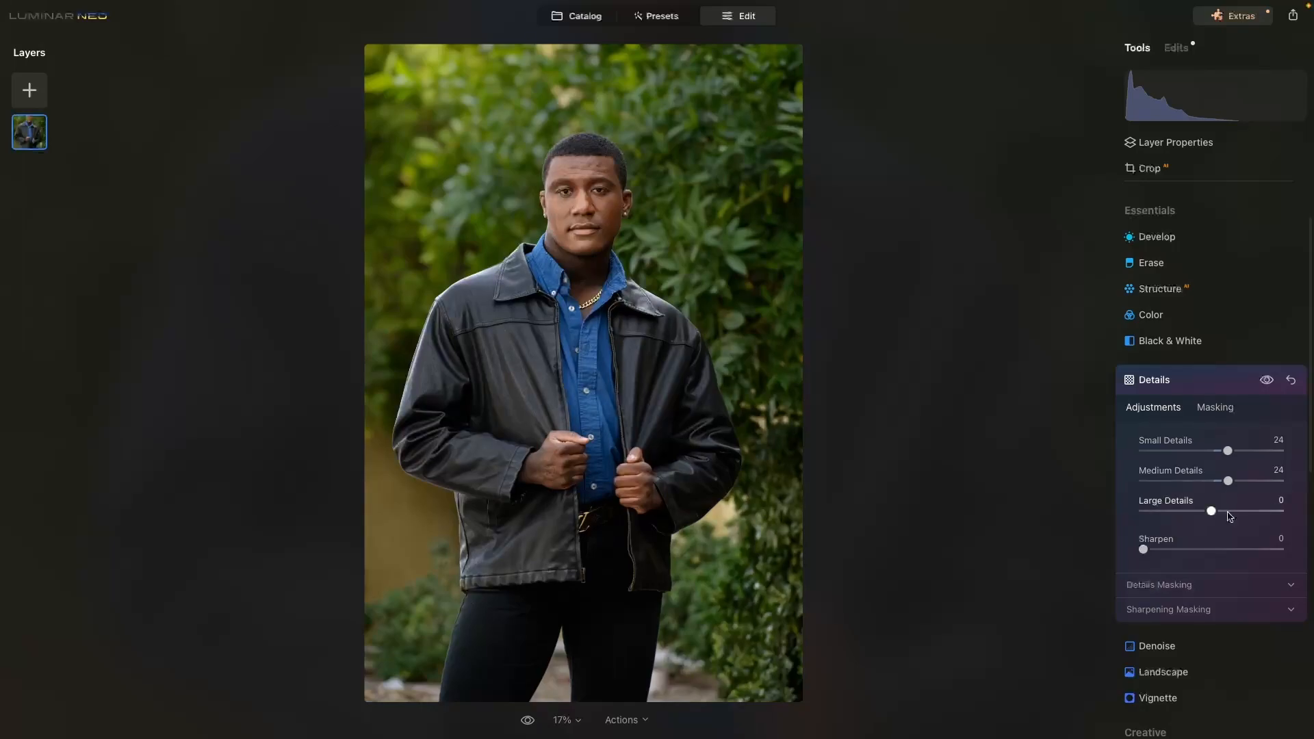
{"action": "left_click", "coordinate": [1230, 510]}
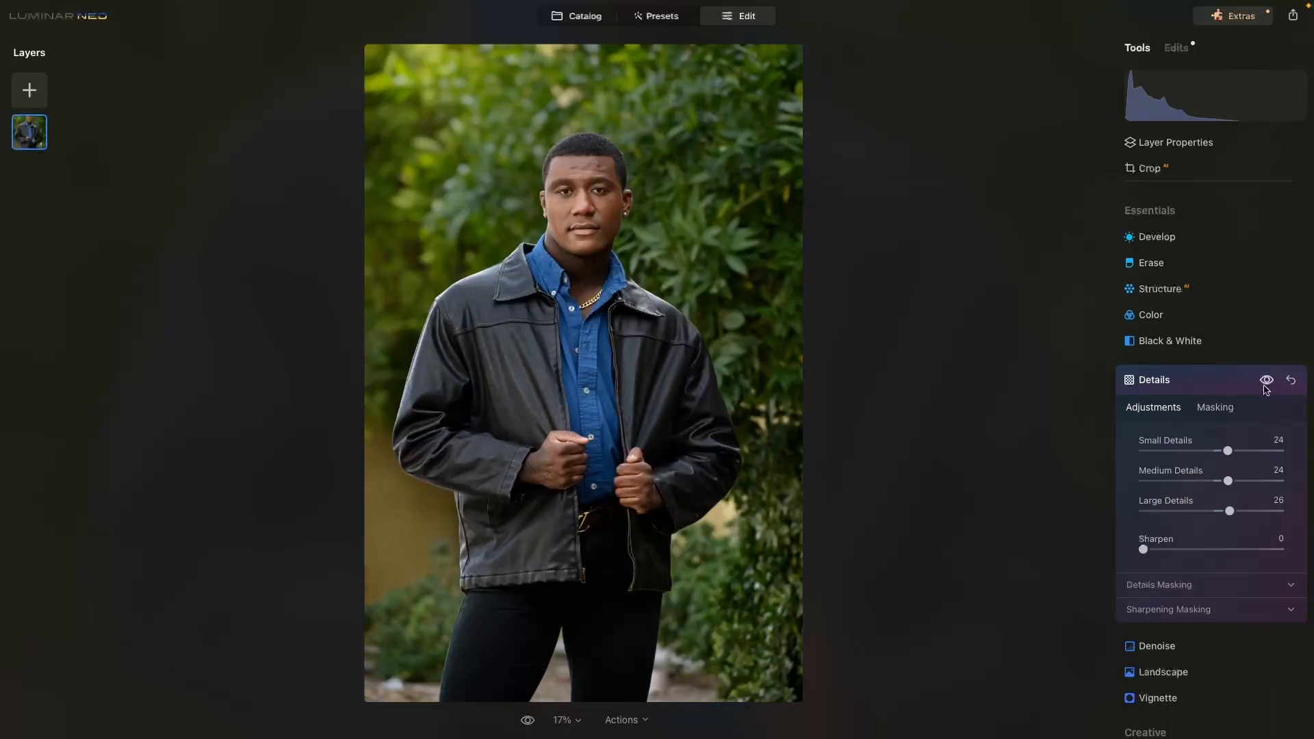
Limit the Details effect to the man with the AI Human mask and compare the photo with and without it.
{"action": "left_click", "coordinate": [1217, 408]}
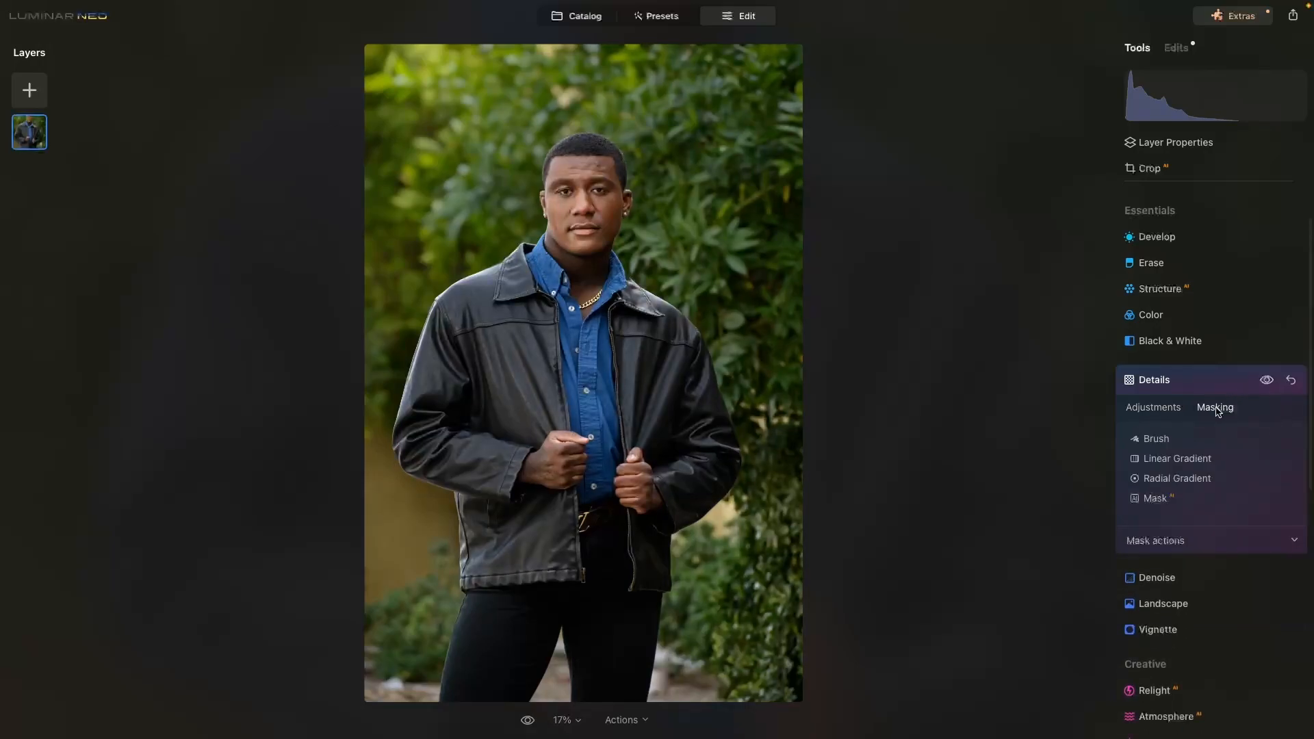
{"action": "left_click", "coordinate": [1156, 499]}
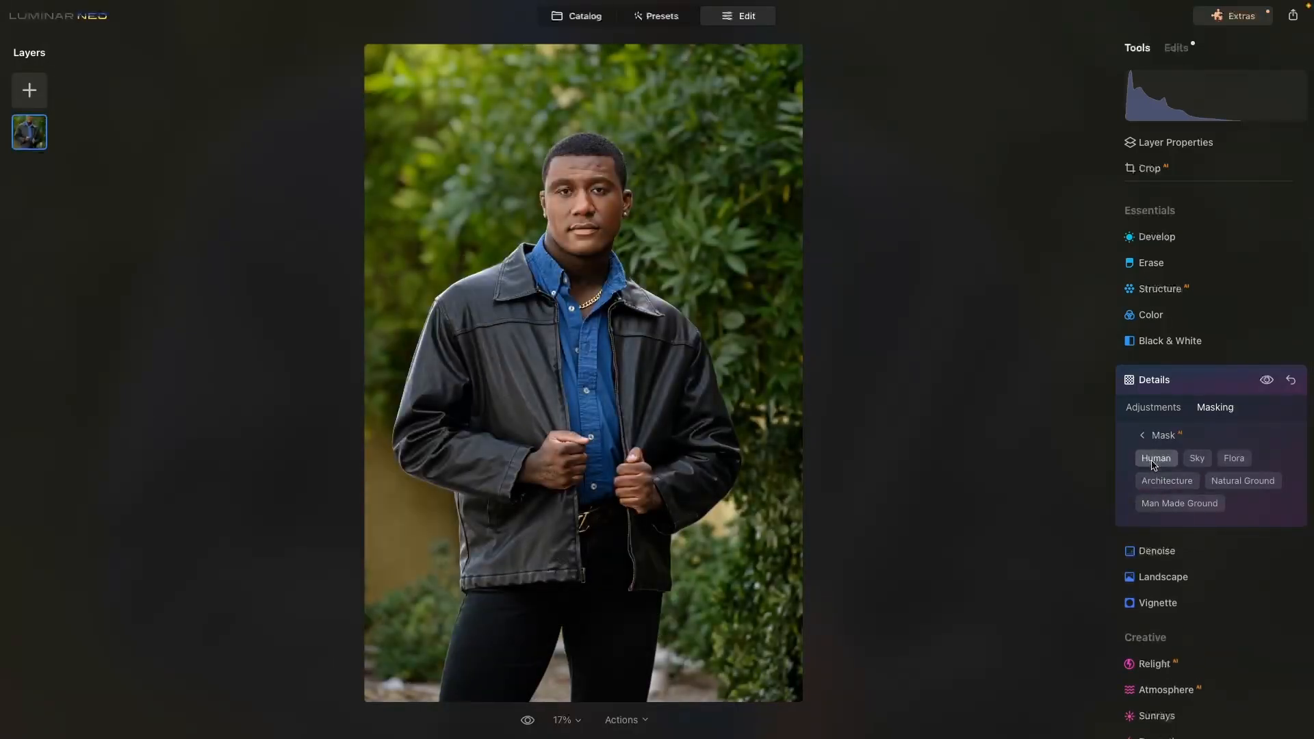
{"action": "left_click", "coordinate": [1154, 464]}
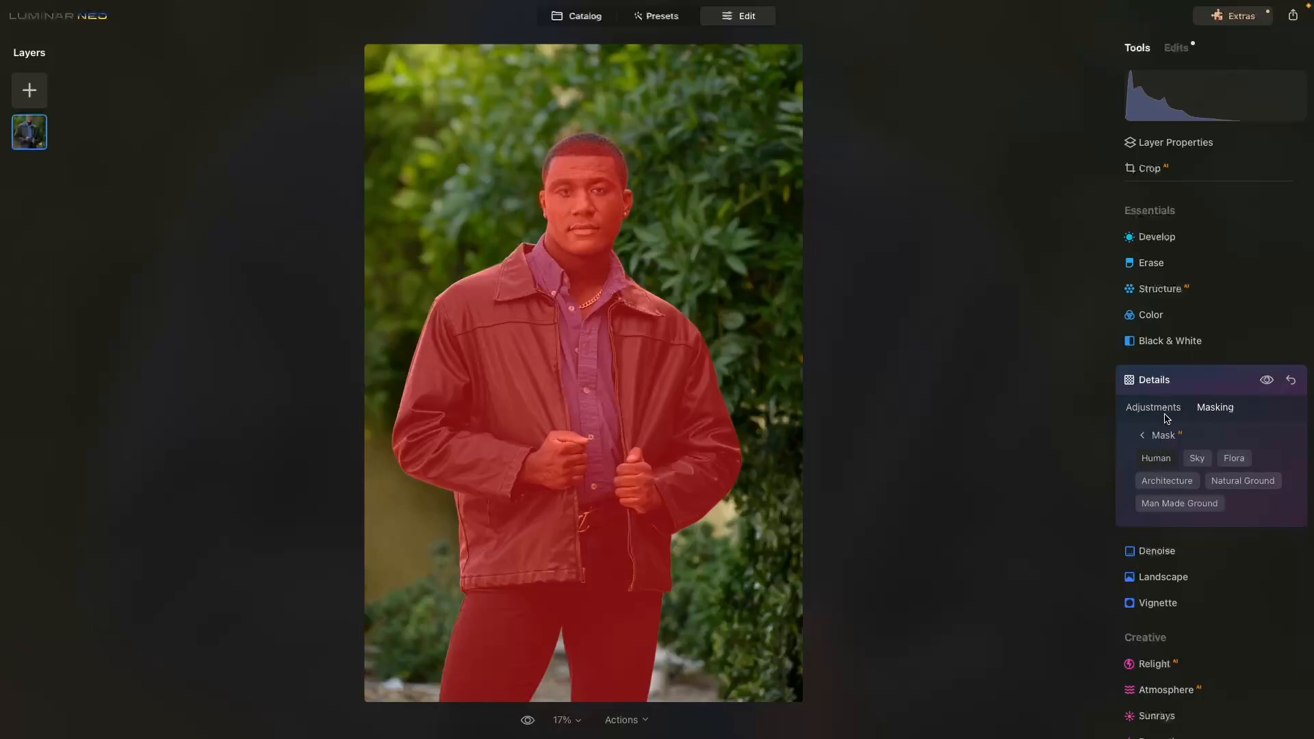
{"action": "left_click", "coordinate": [1143, 436]}
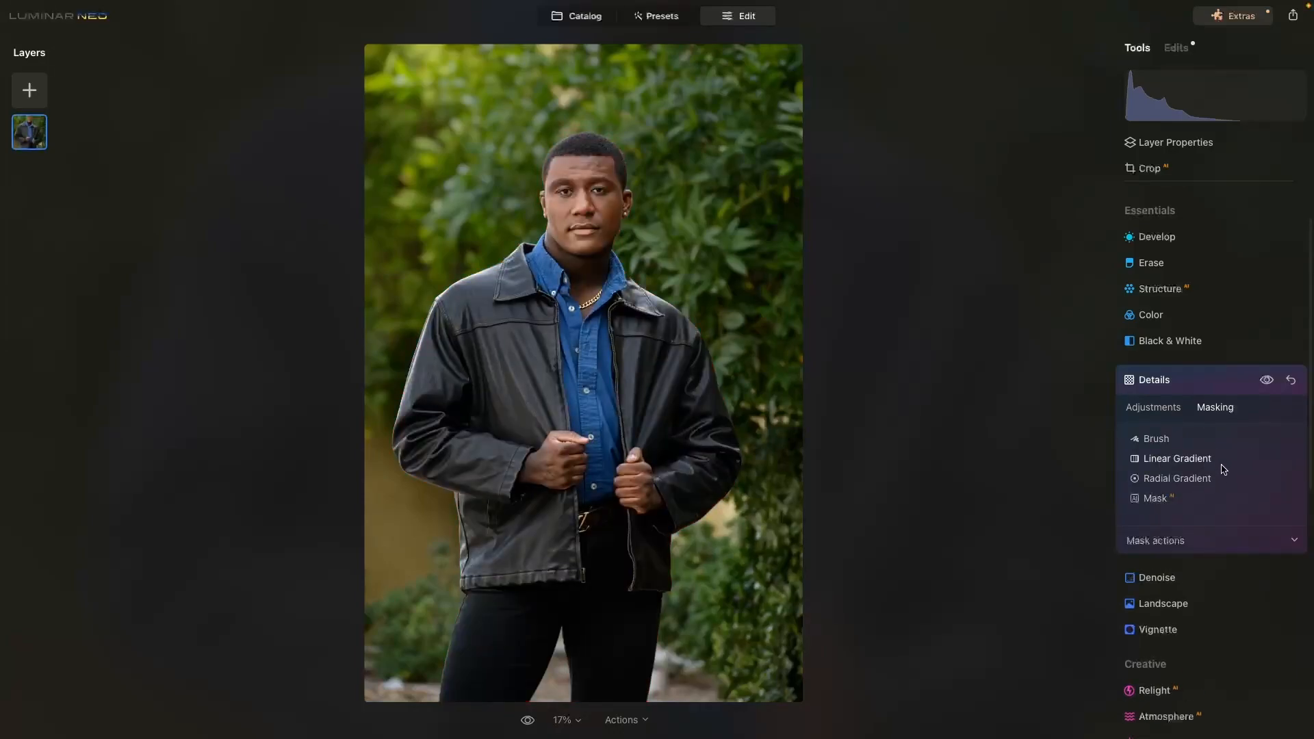
{"action": "left_click", "coordinate": [1267, 382]}
{"action": "left_click", "coordinate": [1266, 381]}
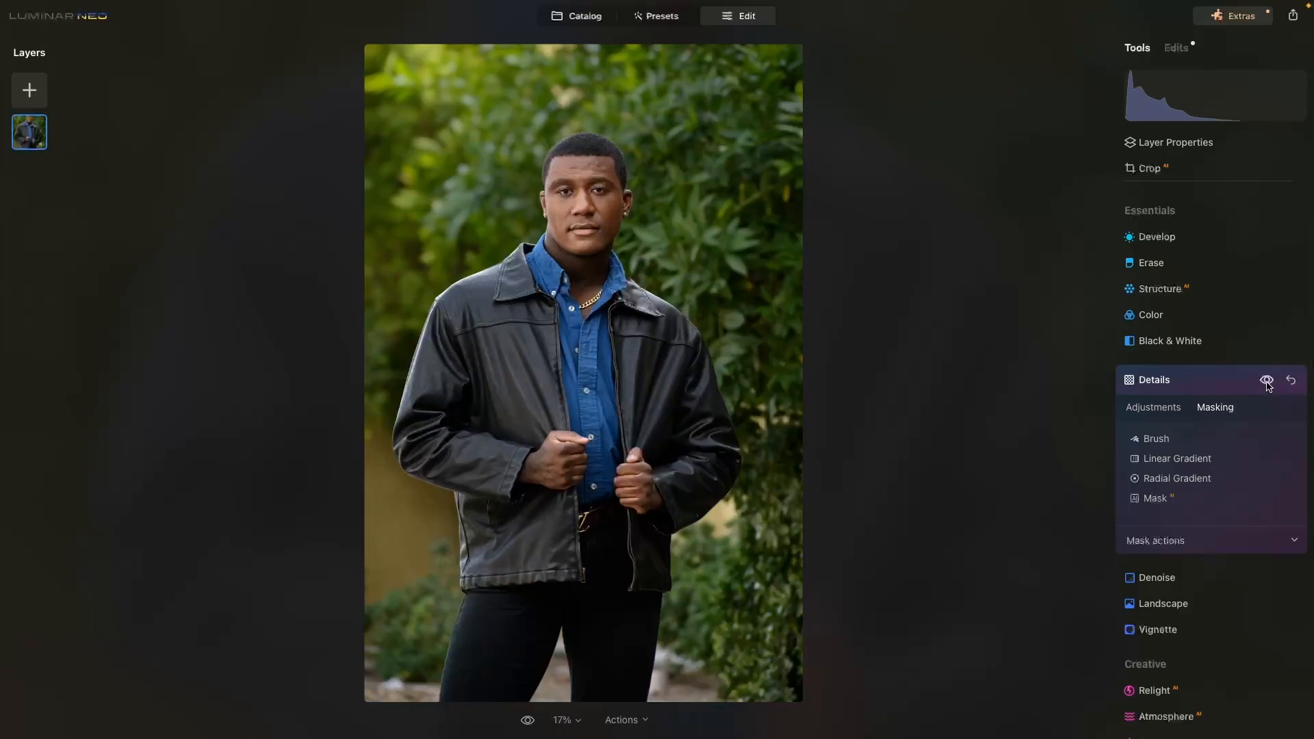
{"action": "left_click", "coordinate": [1227, 387]}
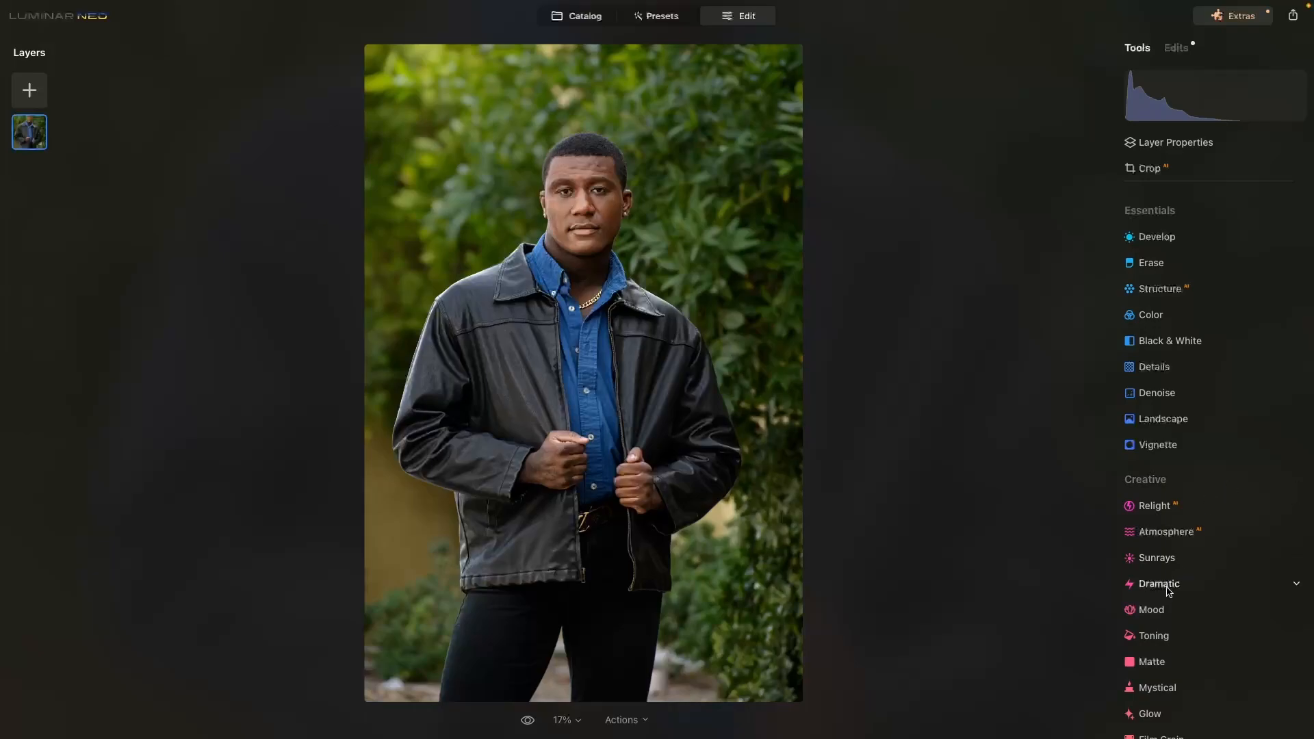
Apply the Santa Barbara LUT from Cinematic Toning with the Mood tool and compare the edited photo with the original.
{"action": "left_click", "coordinate": [1152, 611]}
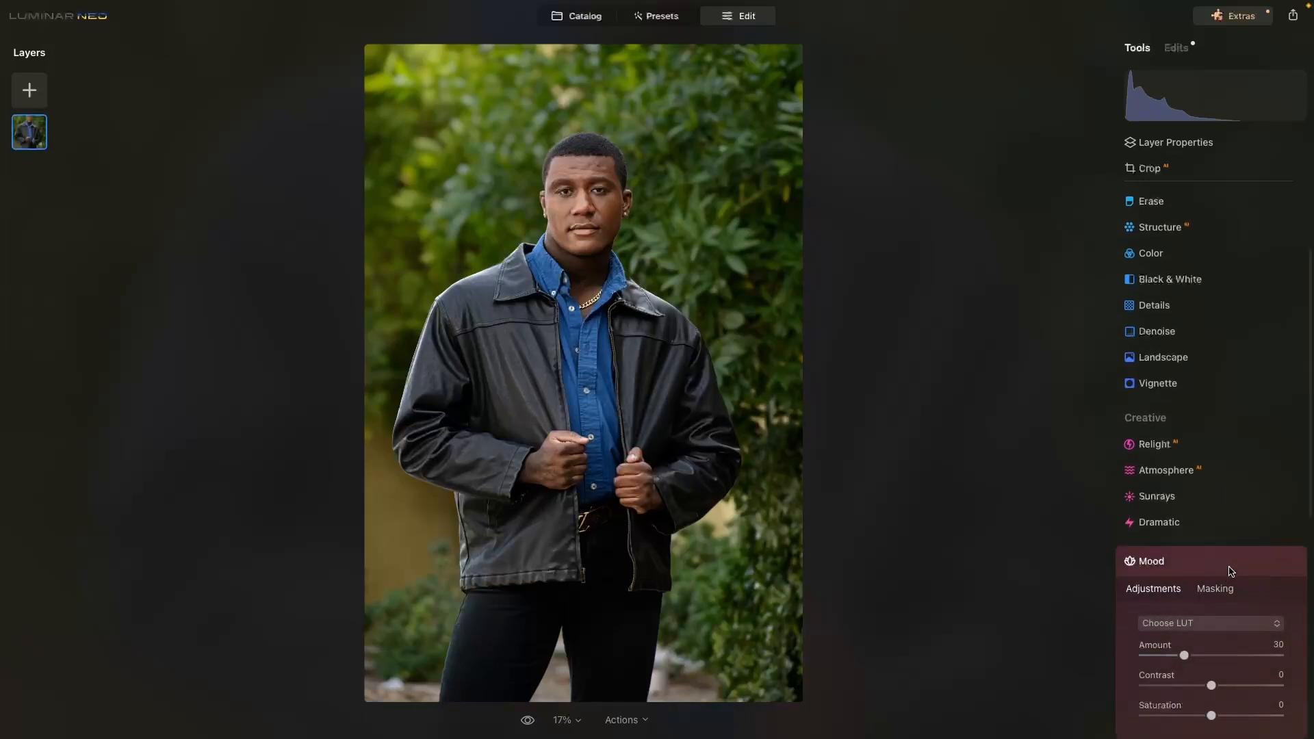
{"action": "scroll", "coordinate": [1244, 540], "scroll_direction": "up", "scroll_amount": 1}
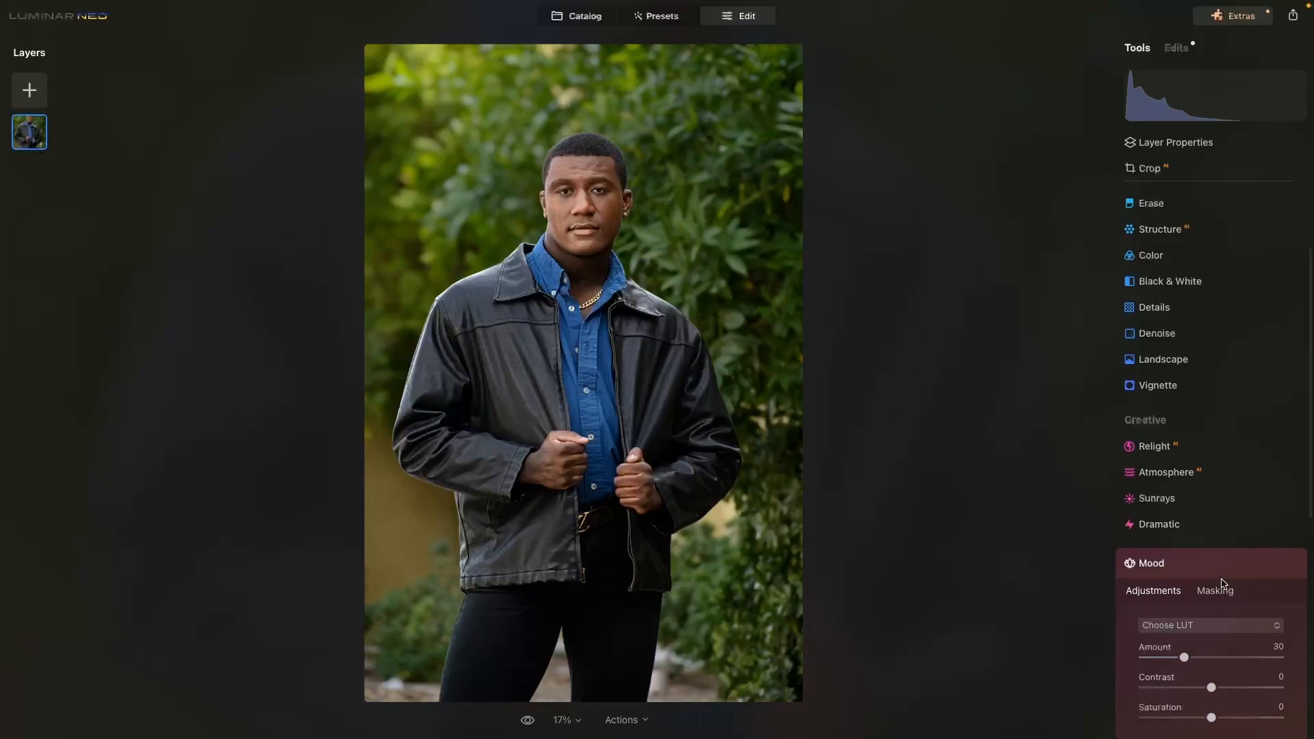
{"action": "left_click", "coordinate": [1206, 627]}
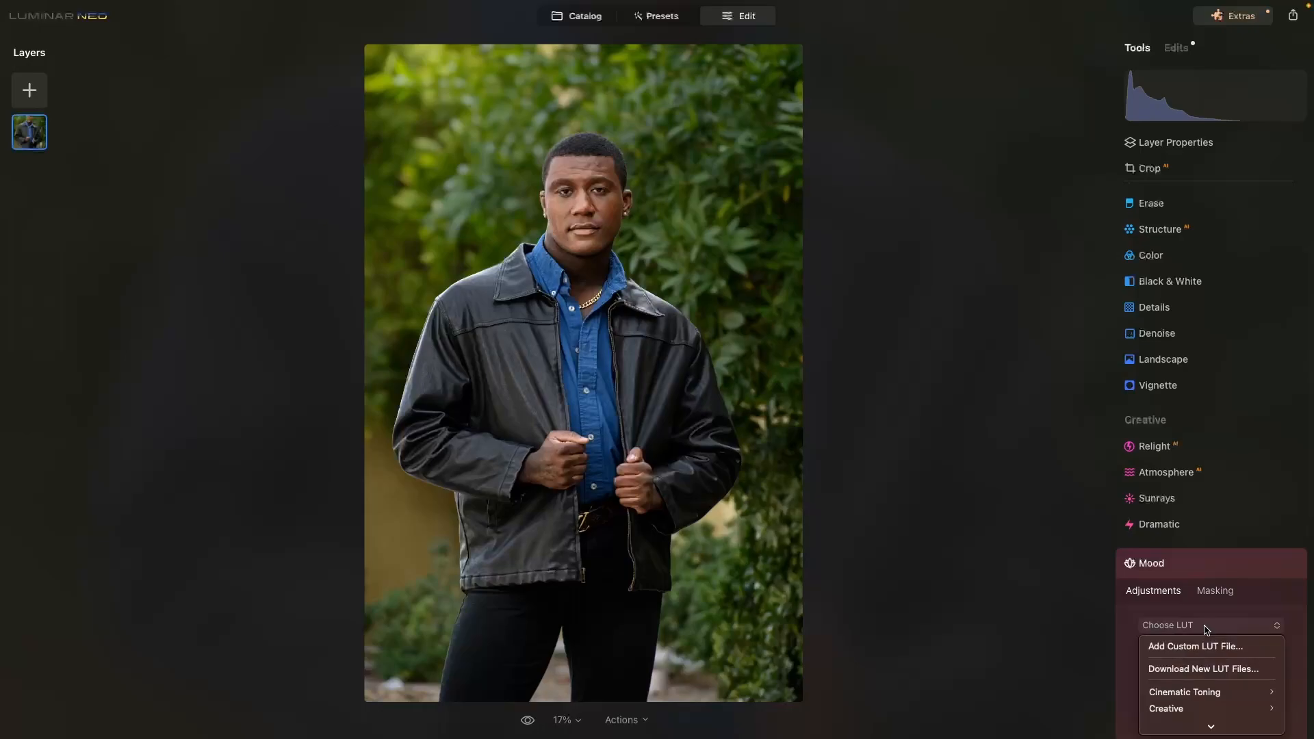
{"action": "mouse_move", "coordinate": [1214, 695]}
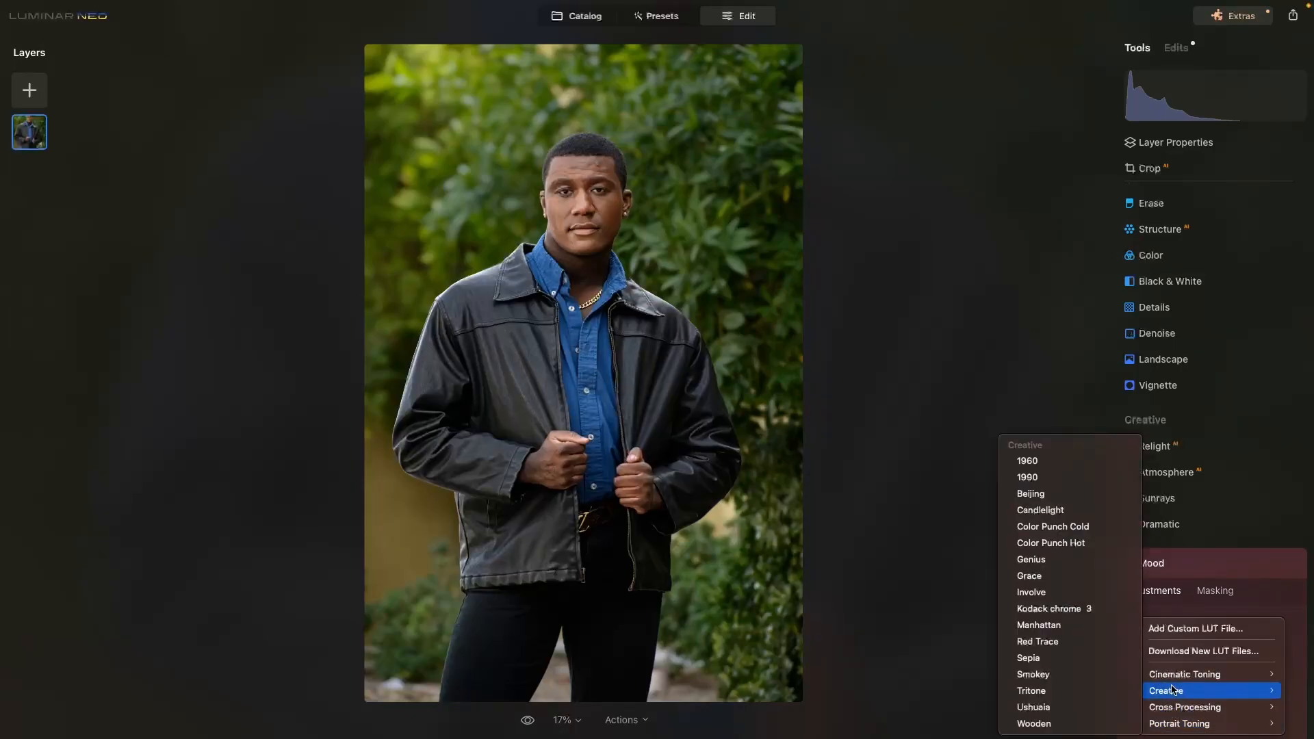
{"action": "mouse_move", "coordinate": [1173, 681]}
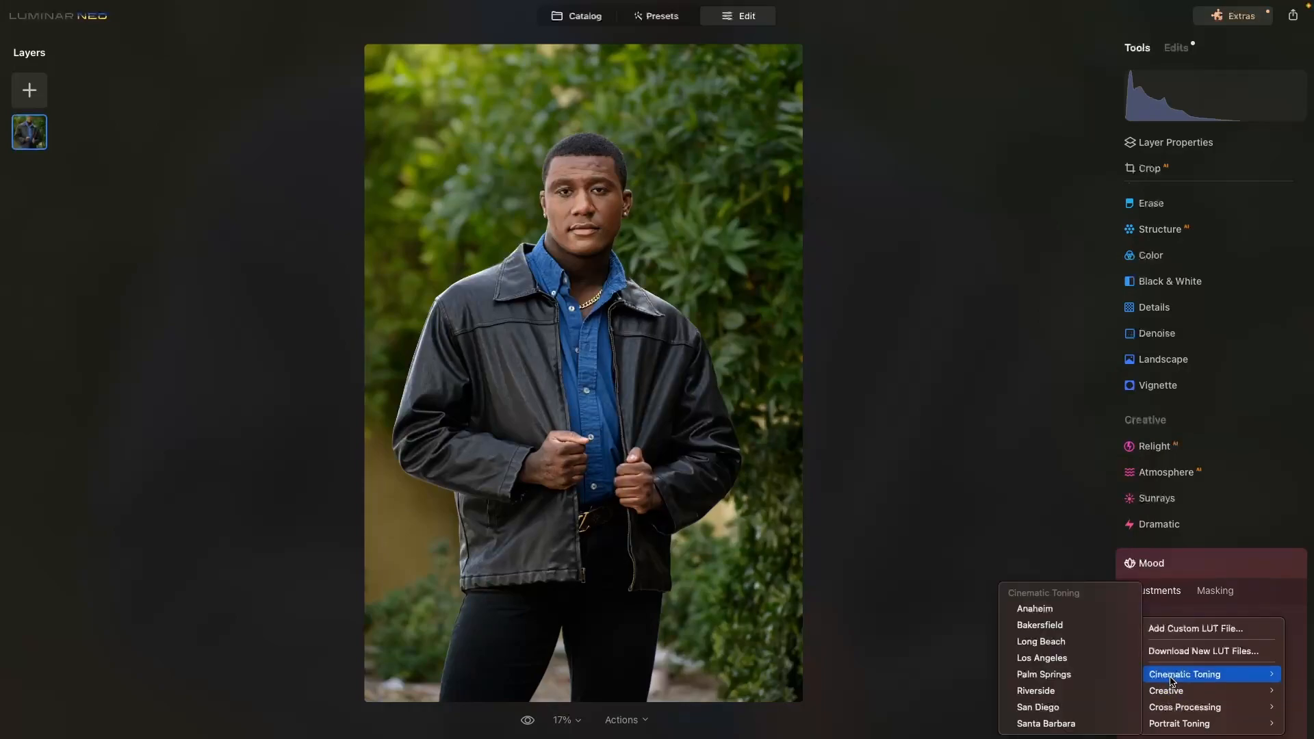
{"action": "left_click", "coordinate": [1073, 724]}
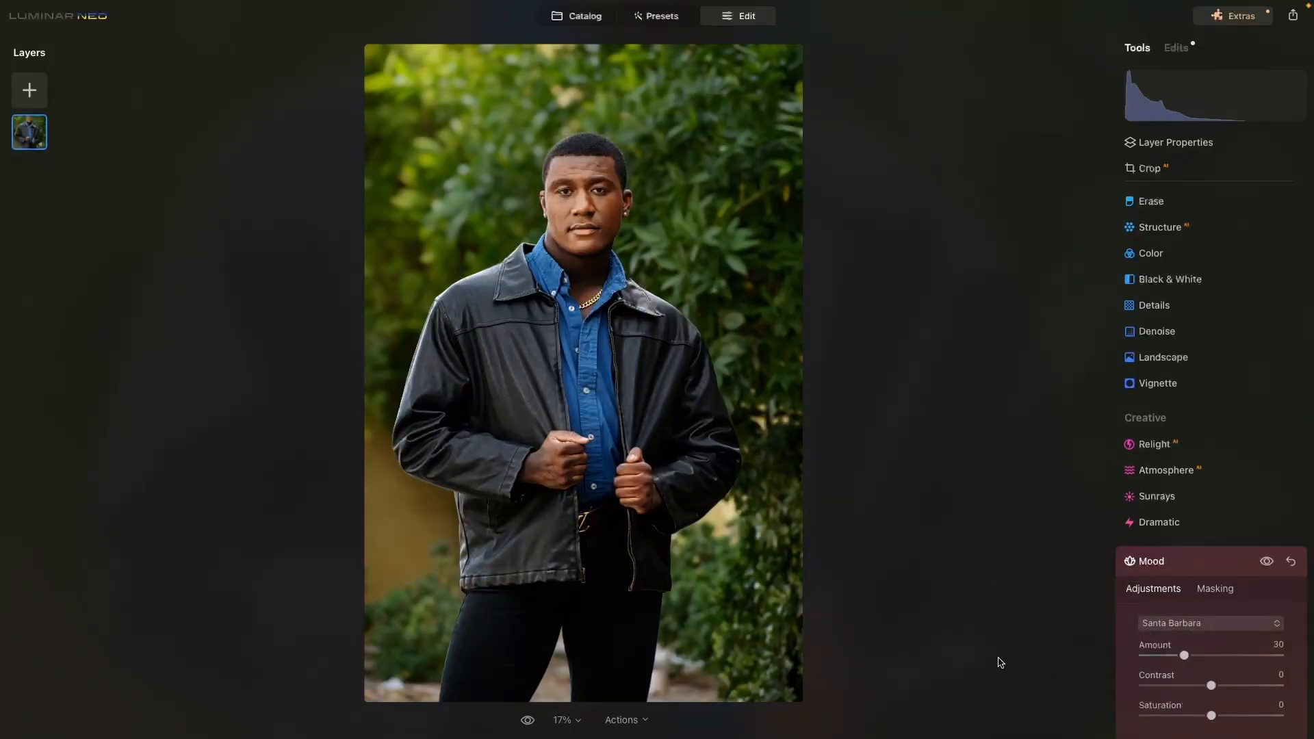
{"action": "left_click", "coordinate": [527, 723]}
{"action": "left_click", "coordinate": [527, 724]}
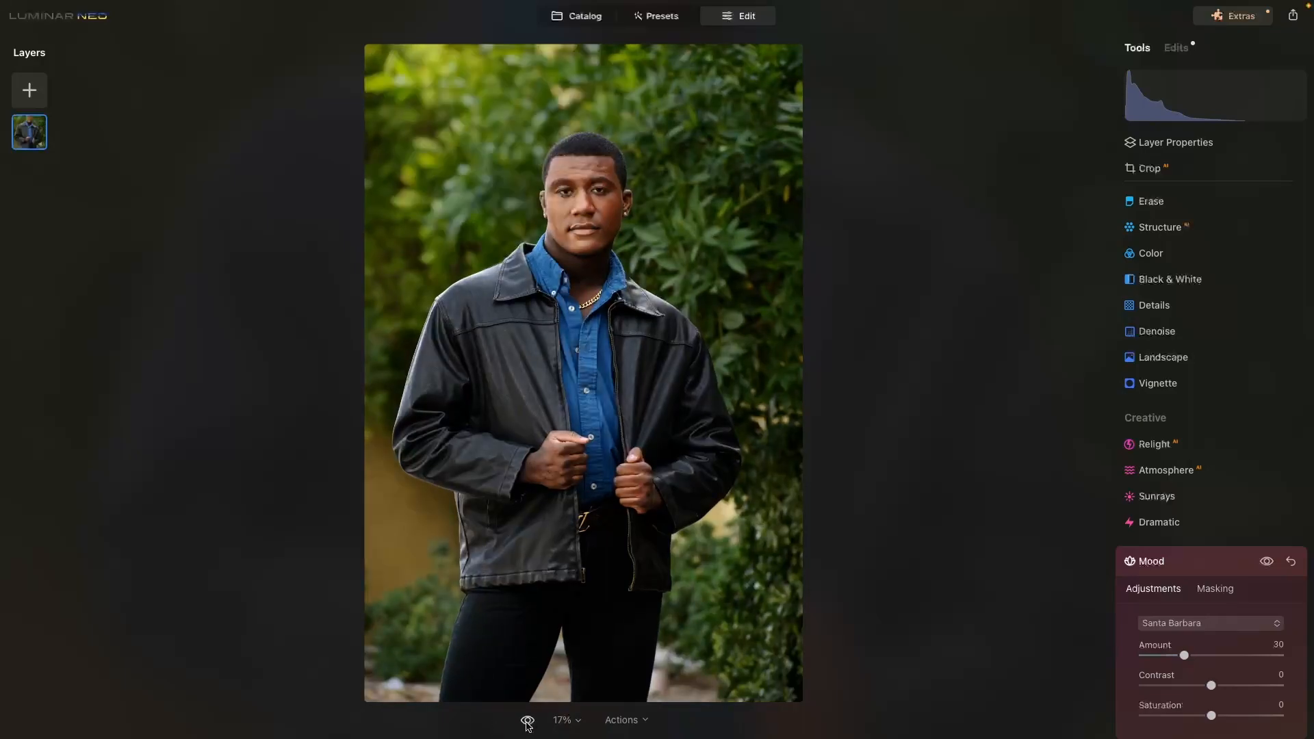